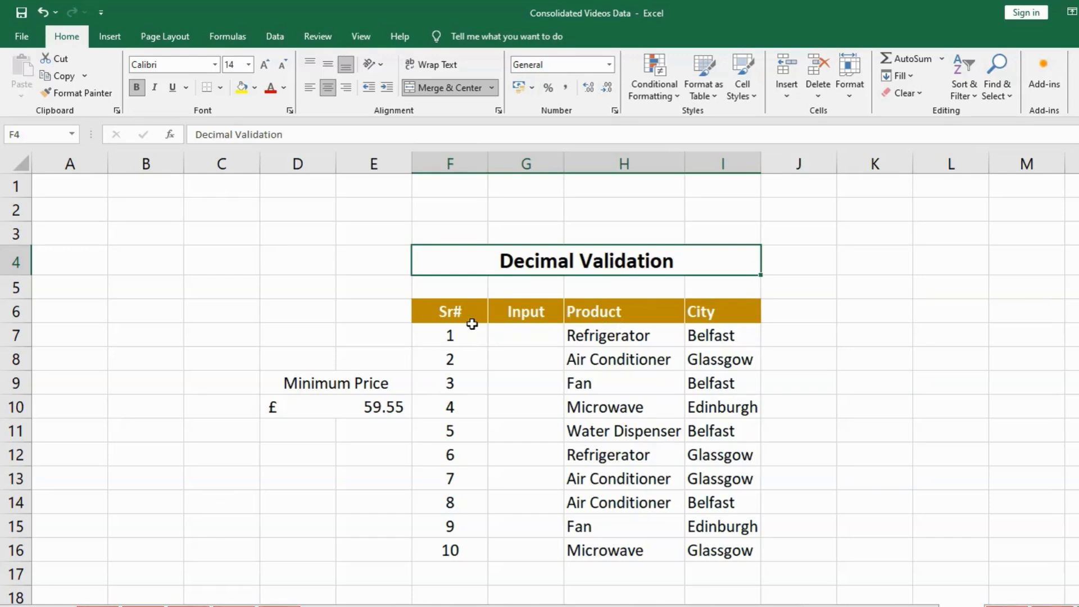
Step: Examine the Decimal Validation table's headers, its empty Input cells G7:G16 and the minimum price in D10
{"action": "left_click", "coordinate": [454, 311]}
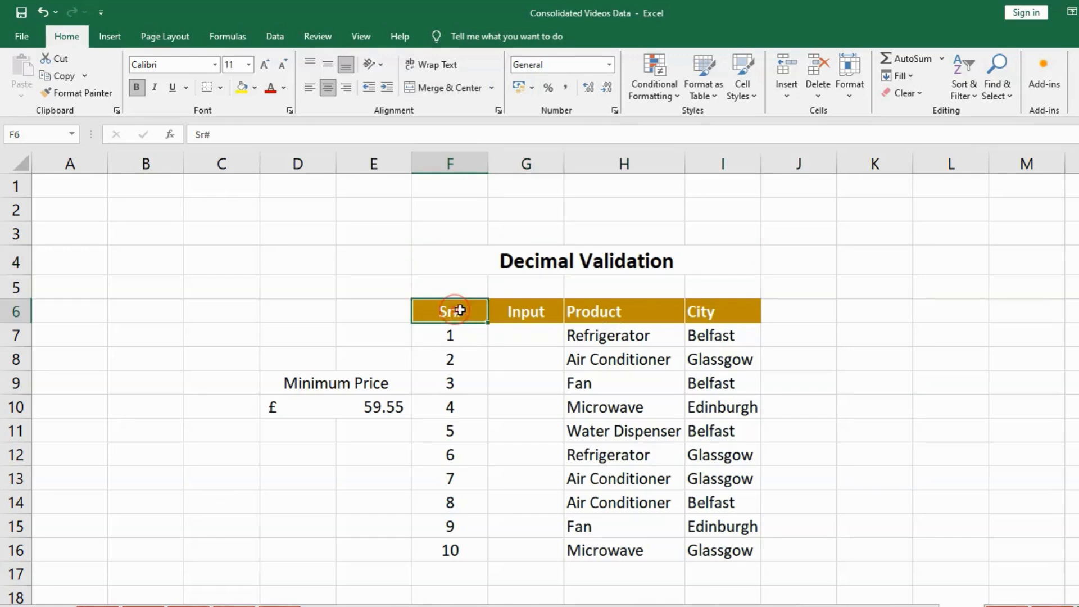
{"action": "left_click", "coordinate": [523, 311]}
{"action": "left_click", "coordinate": [589, 310]}
{"action": "left_click", "coordinate": [709, 312]}
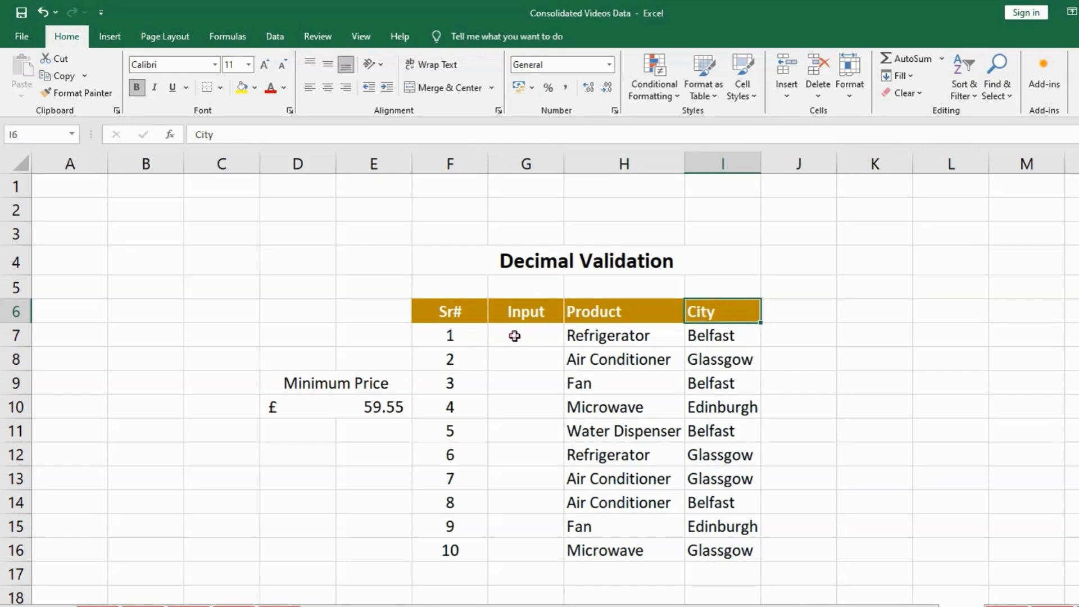
{"action": "left_click_drag", "start_coordinate": [515, 336], "coordinate": [540, 555]}
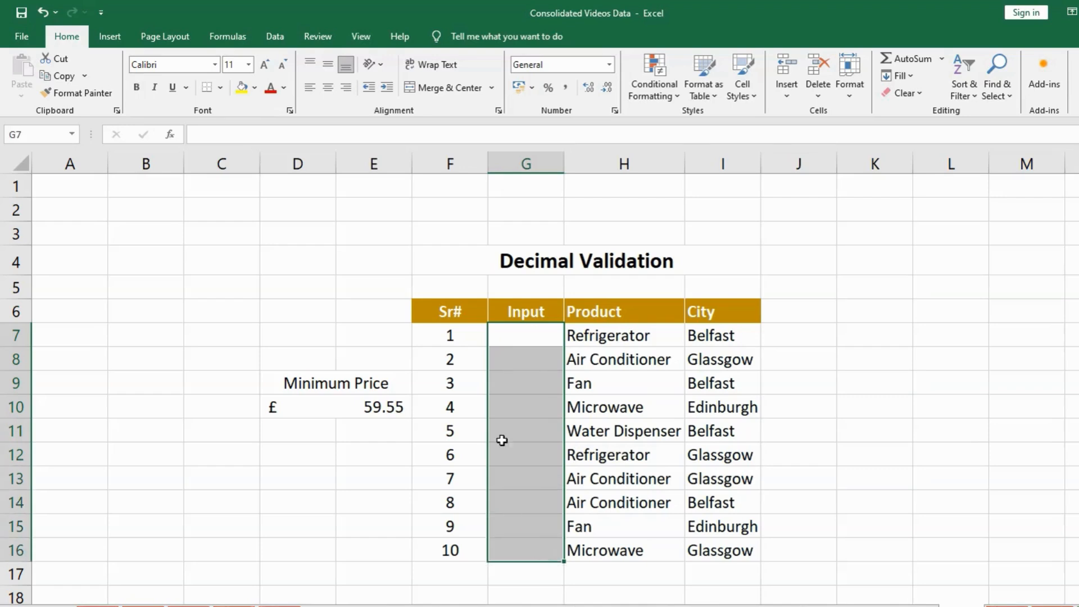
{"action": "left_click", "coordinate": [523, 341]}
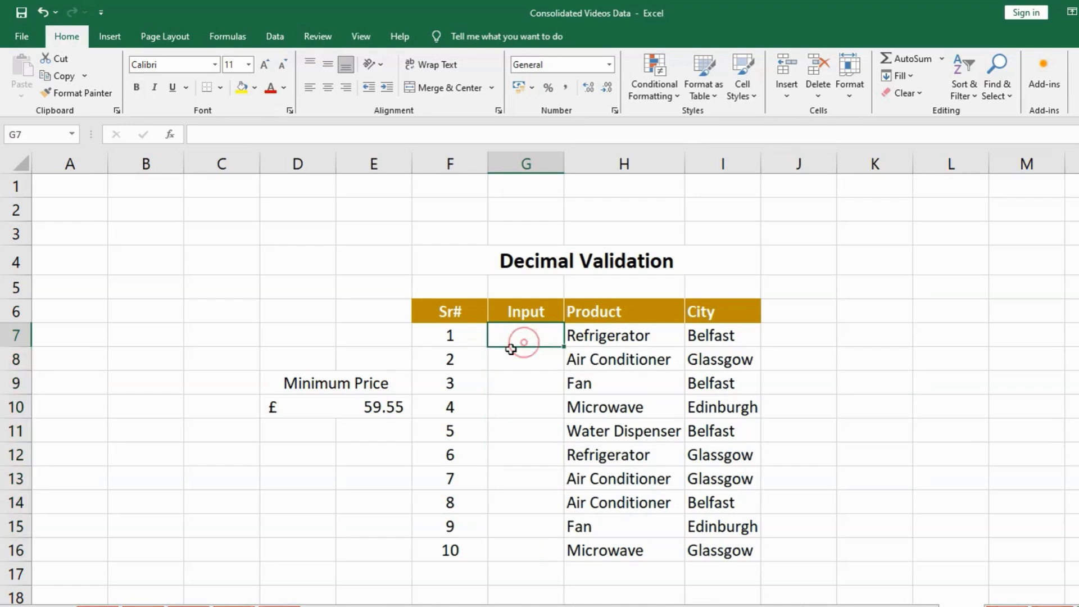
{"action": "left_click", "coordinate": [332, 406]}
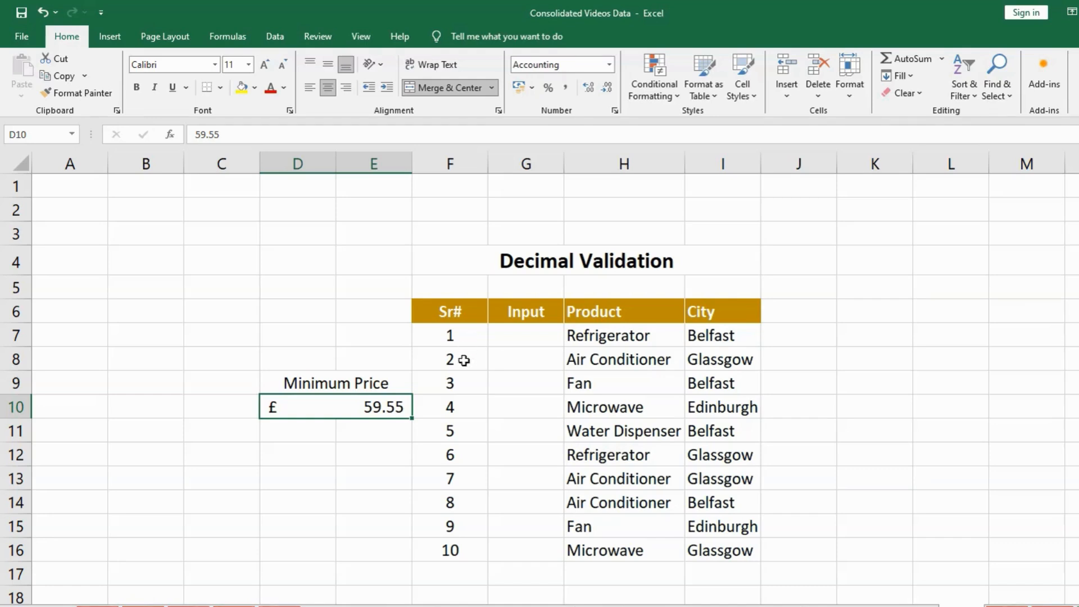
Step: Open data validation for the Input cells G7:G16 and allow only decimal values greater than a minimum
{"action": "left_click_drag", "start_coordinate": [521, 337], "coordinate": [530, 551]}
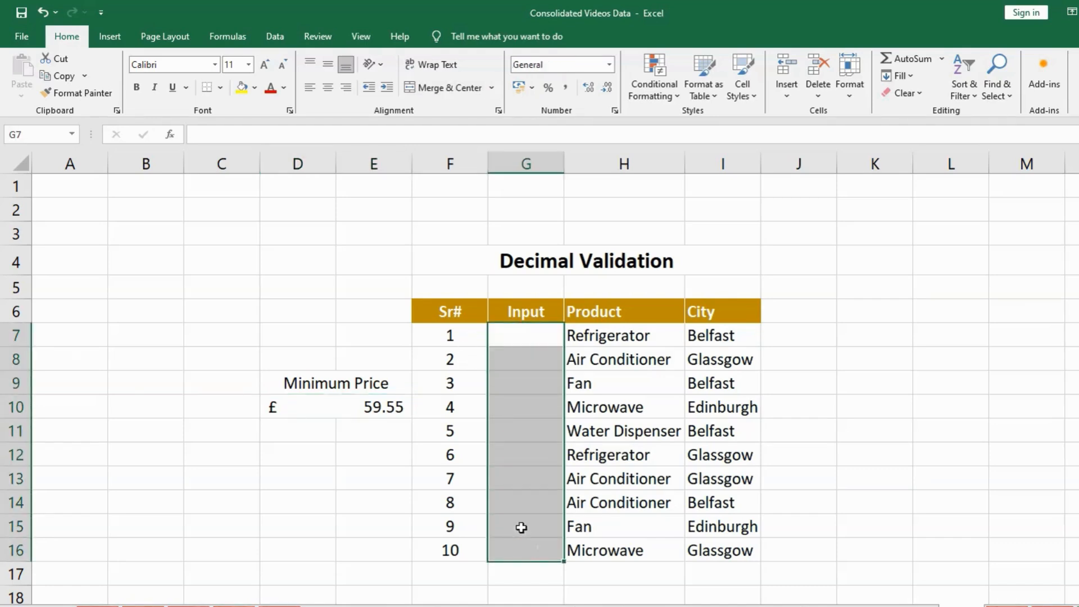
{"action": "left_click", "coordinate": [279, 38]}
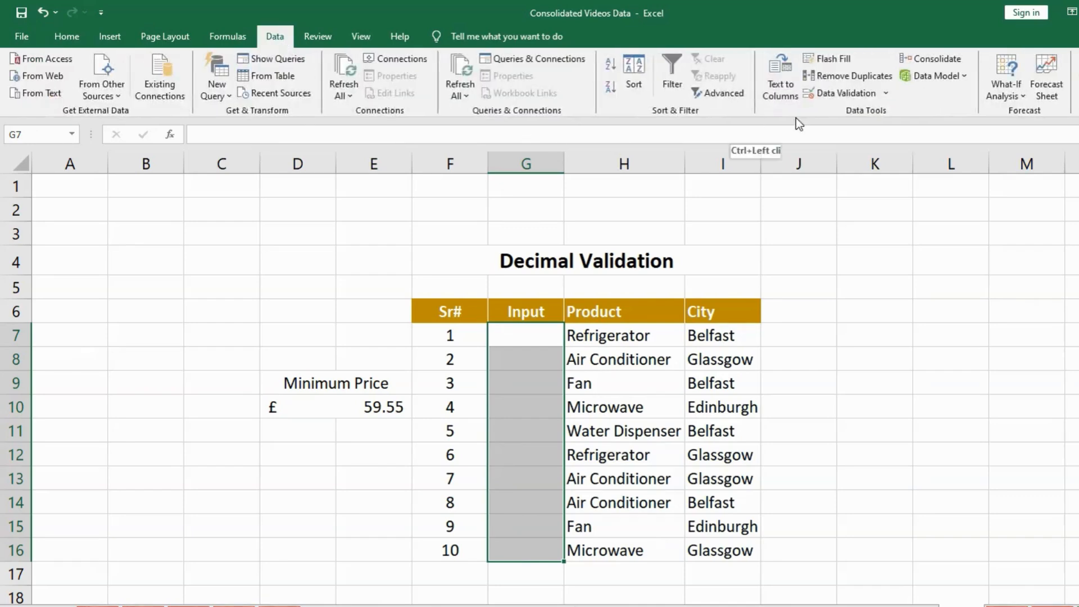
{"action": "left_click", "coordinate": [832, 94]}
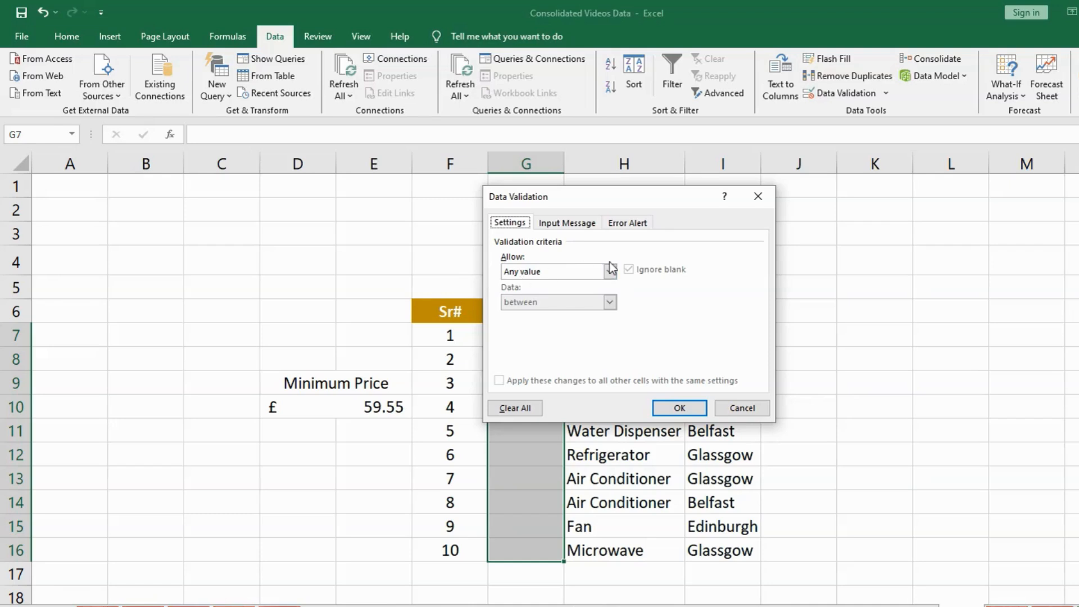
{"action": "left_click", "coordinate": [612, 271]}
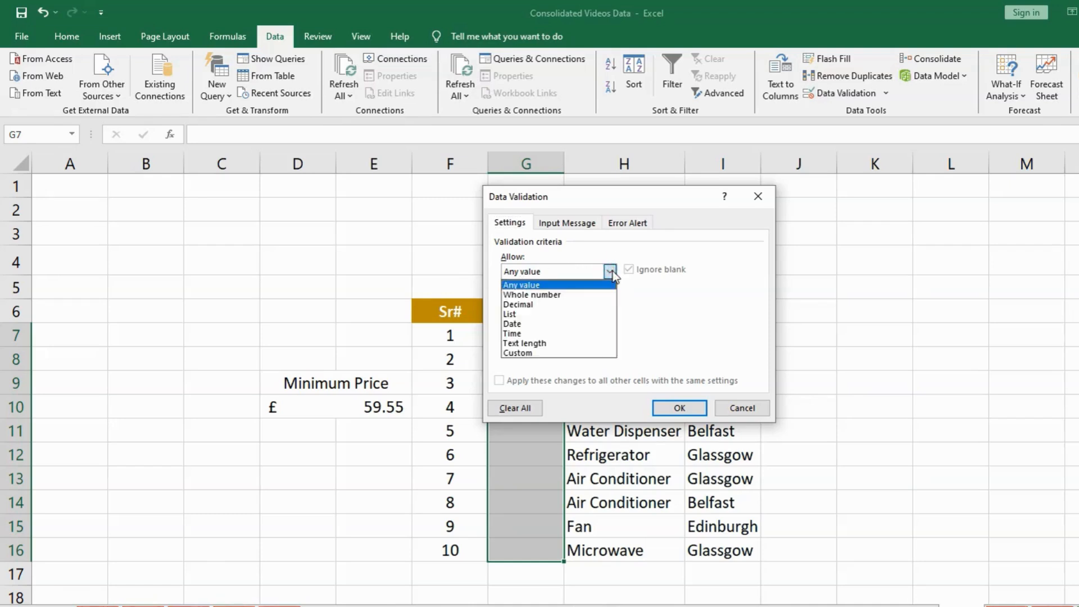
{"action": "left_click", "coordinate": [537, 307]}
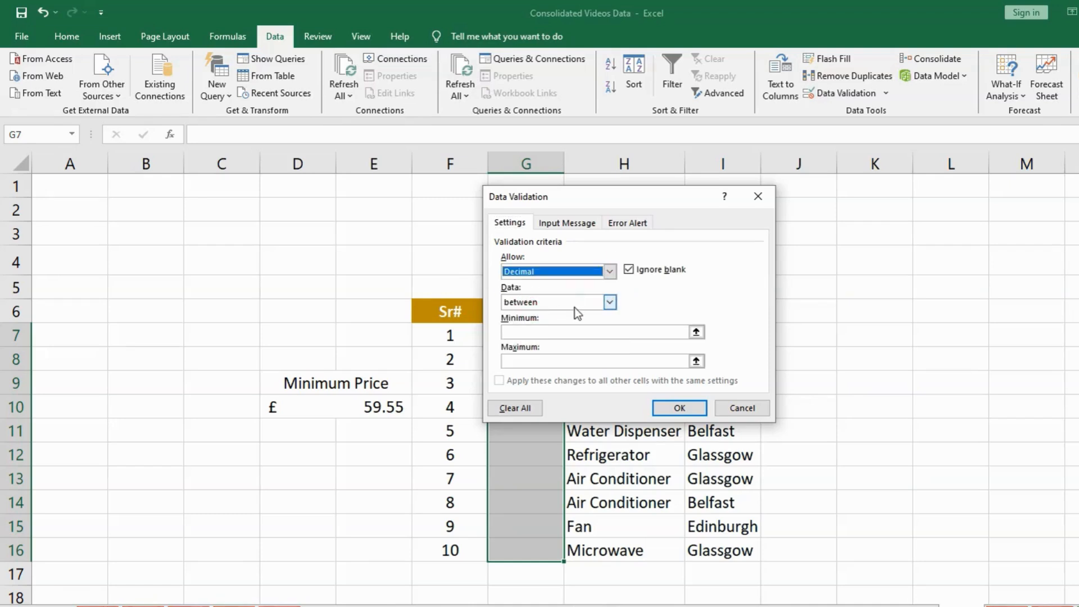
{"action": "left_click", "coordinate": [613, 304]}
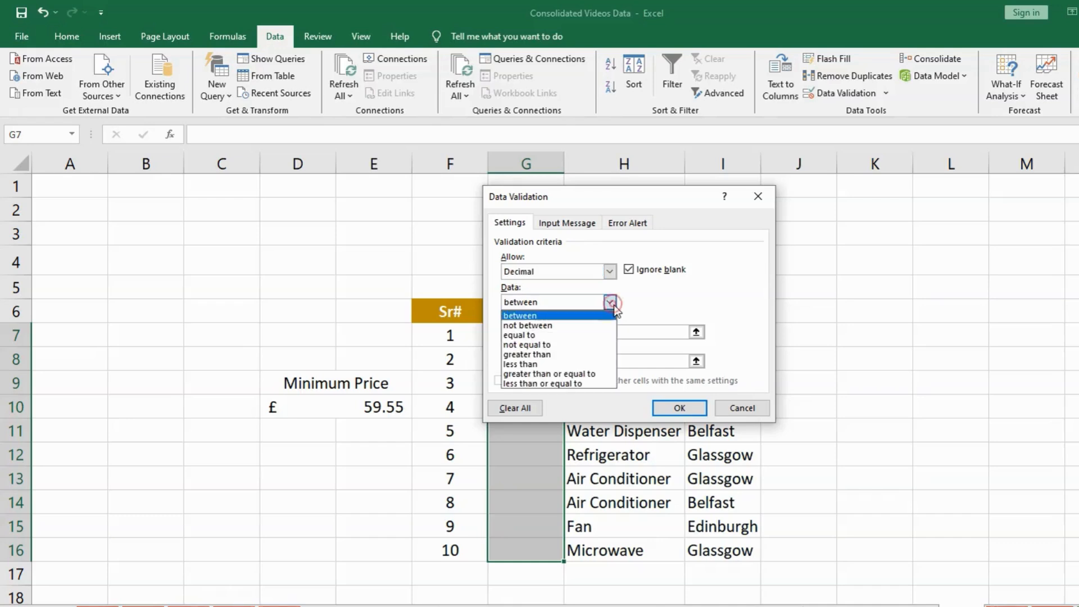
{"action": "left_click", "coordinate": [548, 357]}
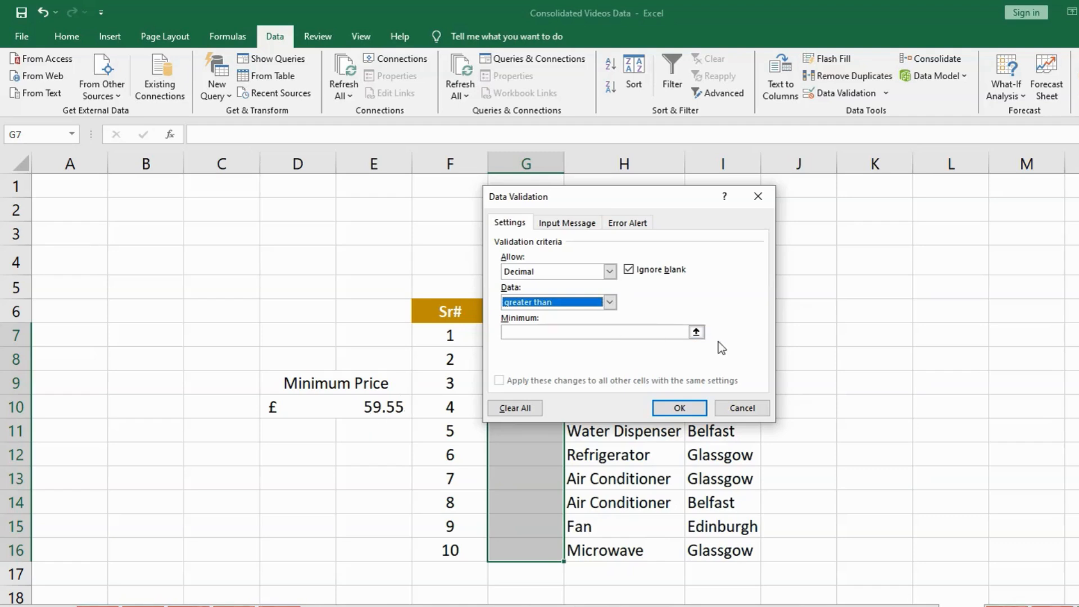
Step: Set the rule's minimum to the price cell as the absolute reference =$D$10 and apply the validation
{"action": "left_click", "coordinate": [696, 331]}
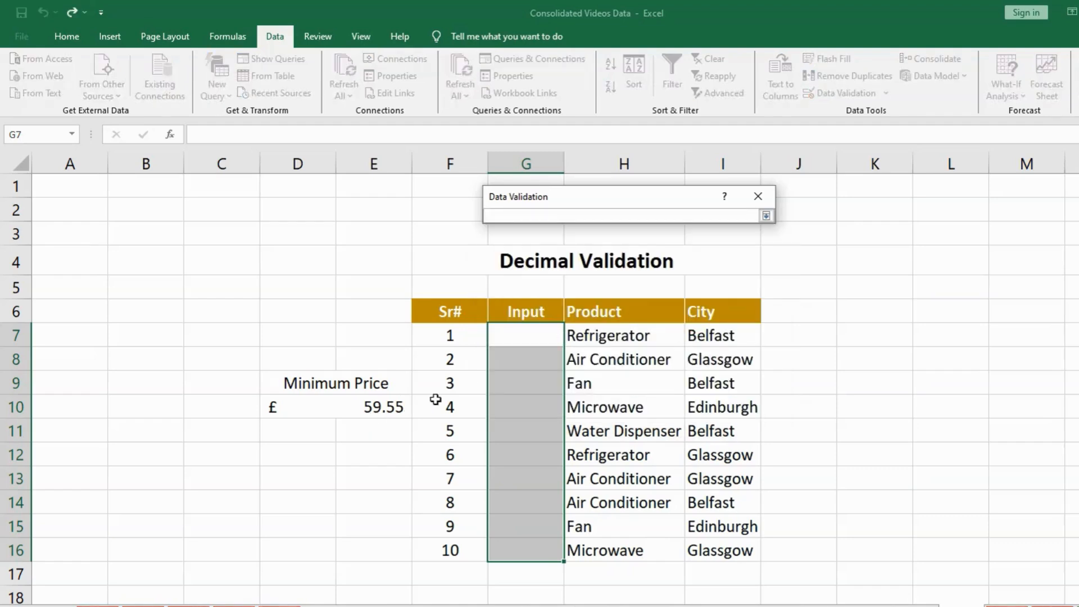
{"action": "left_click", "coordinate": [342, 409]}
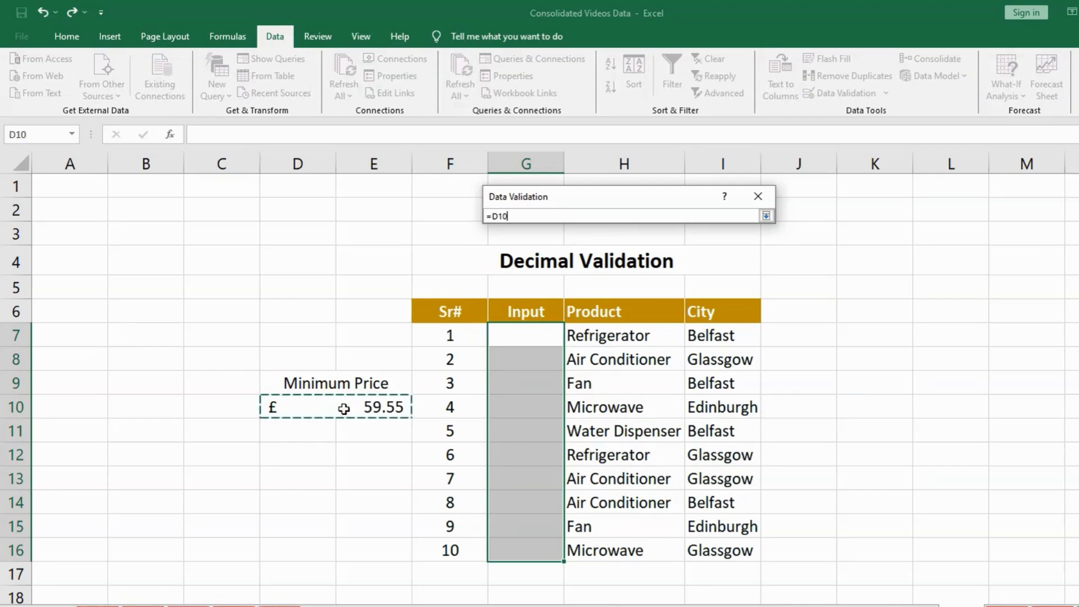
{"action": "key", "text": "F4"}
{"action": "key", "text": "Return"}
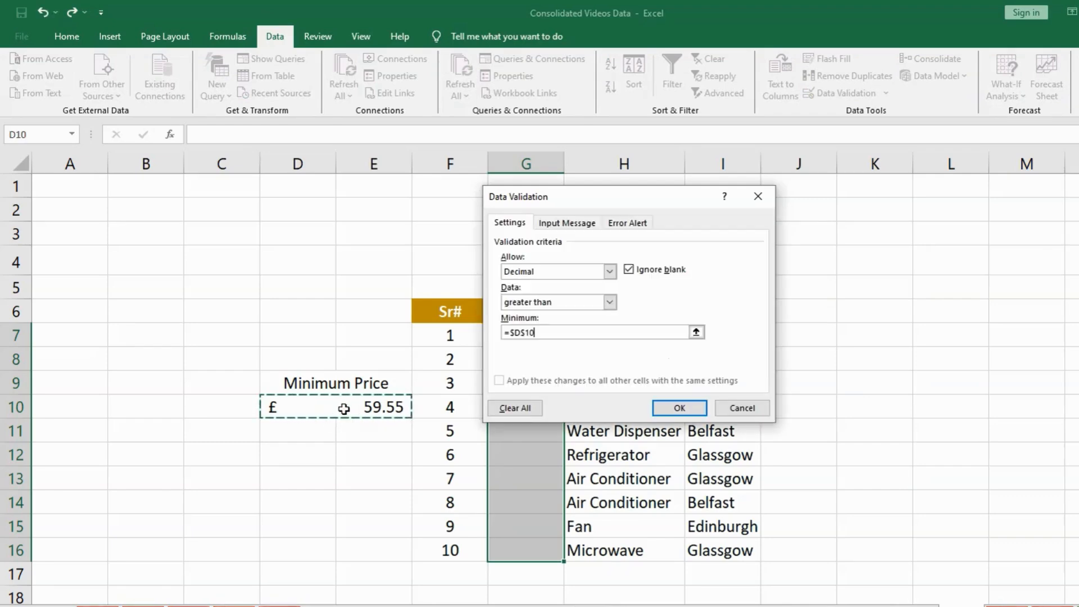
{"action": "left_click", "coordinate": [690, 410]}
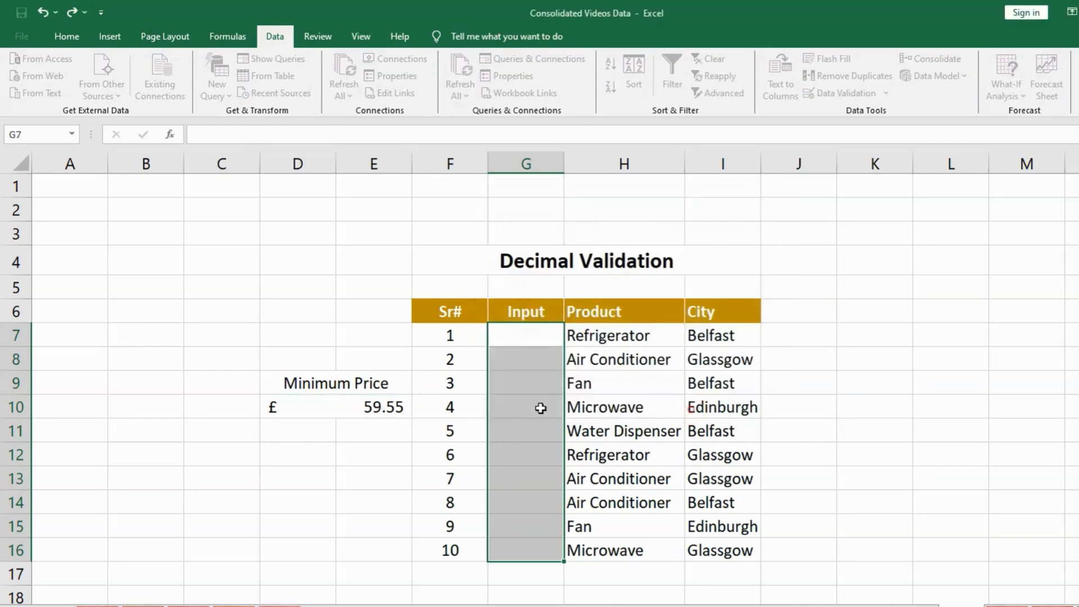
Step: Try to enter 59.54 in Input cell G9 to test the validation rule, and cancel the entry
{"action": "left_click", "coordinate": [523, 336]}
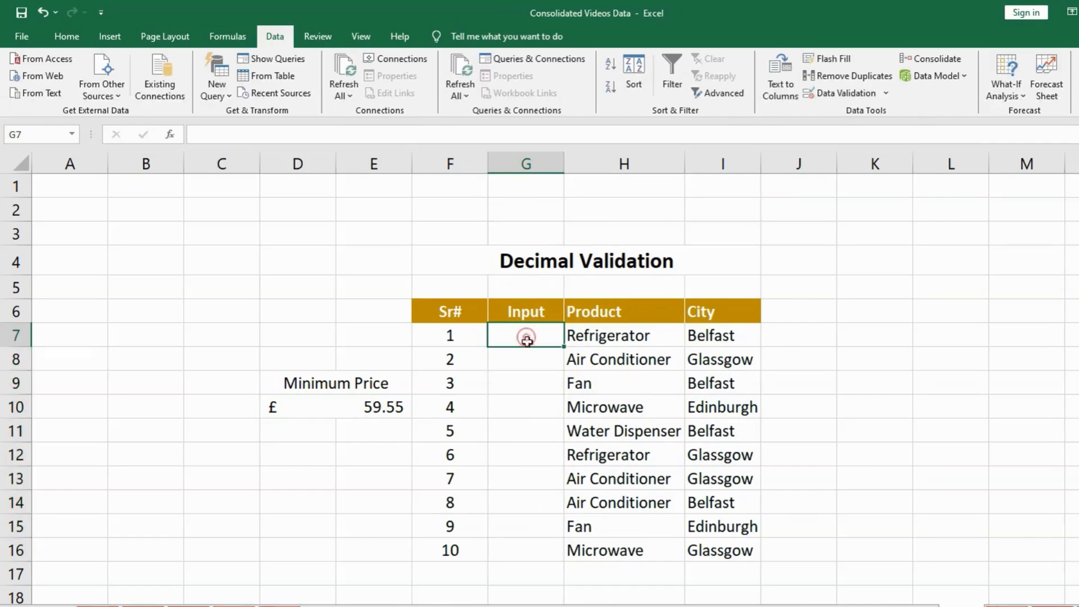
{"action": "left_click", "coordinate": [517, 384]}
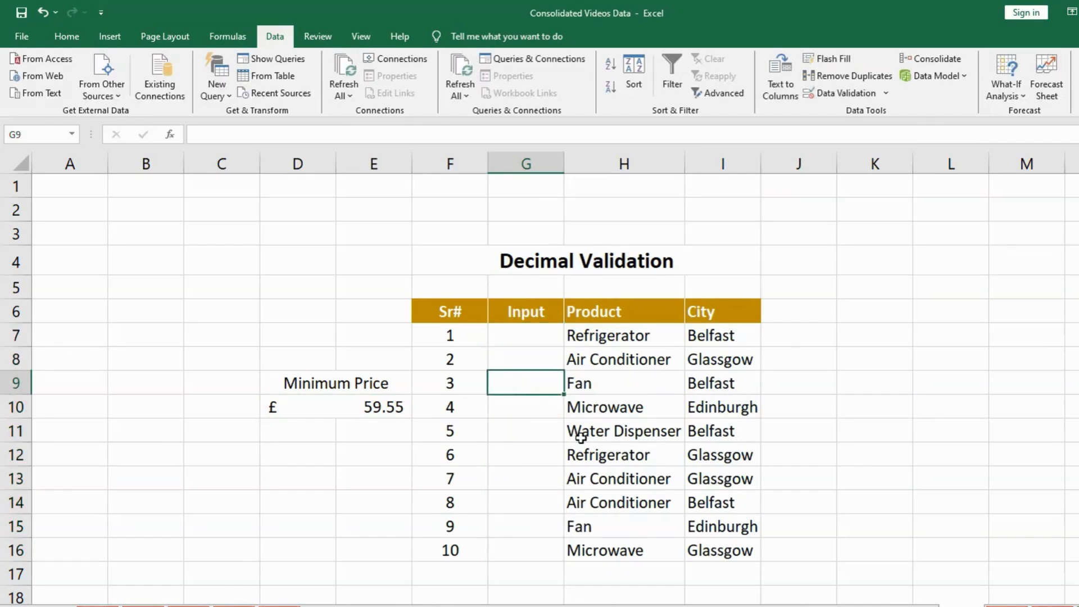
{"action": "type", "text": "59"}
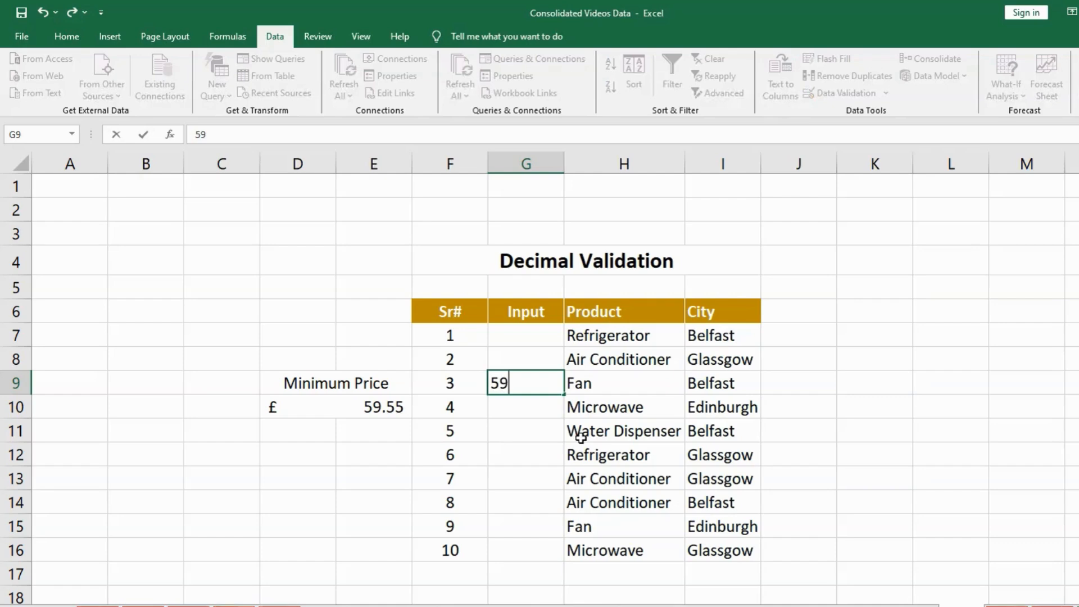
{"action": "type", "text": ".54"}
{"action": "key", "text": "Return"}
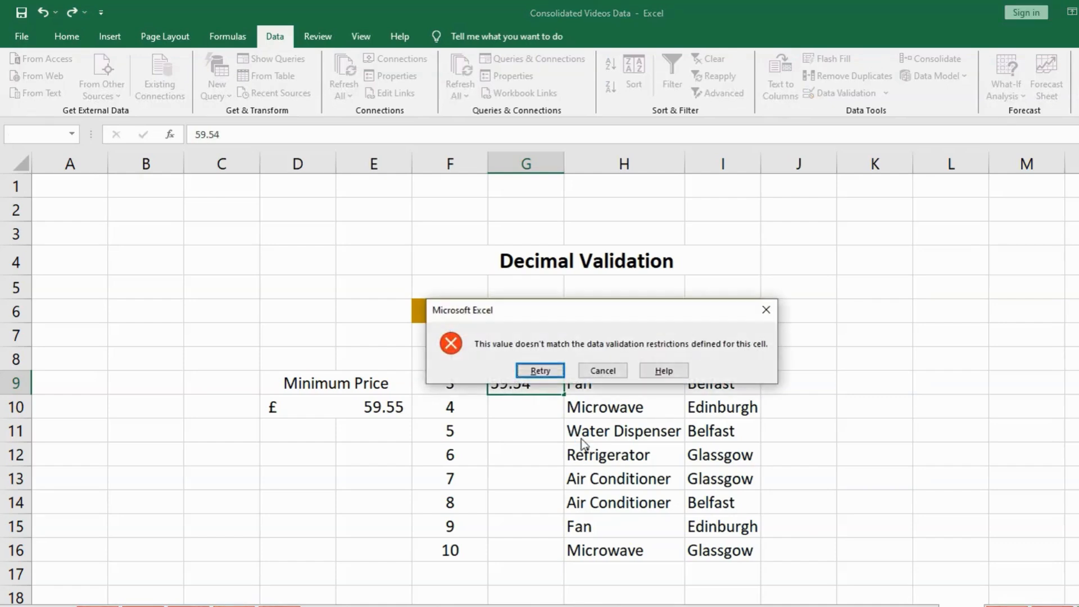
{"action": "left_click", "coordinate": [613, 371]}
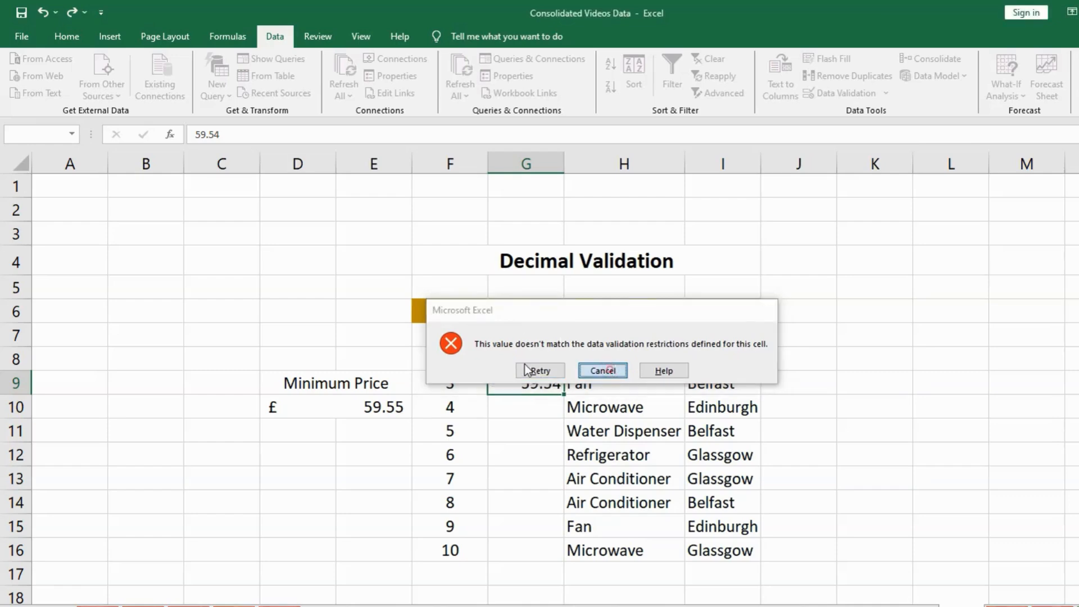
Step: Enter 59.56 in Input cell G8 to test the validation rule, and clear the test value again
{"action": "left_click", "coordinate": [515, 354]}
{"action": "type", "text": "59."}
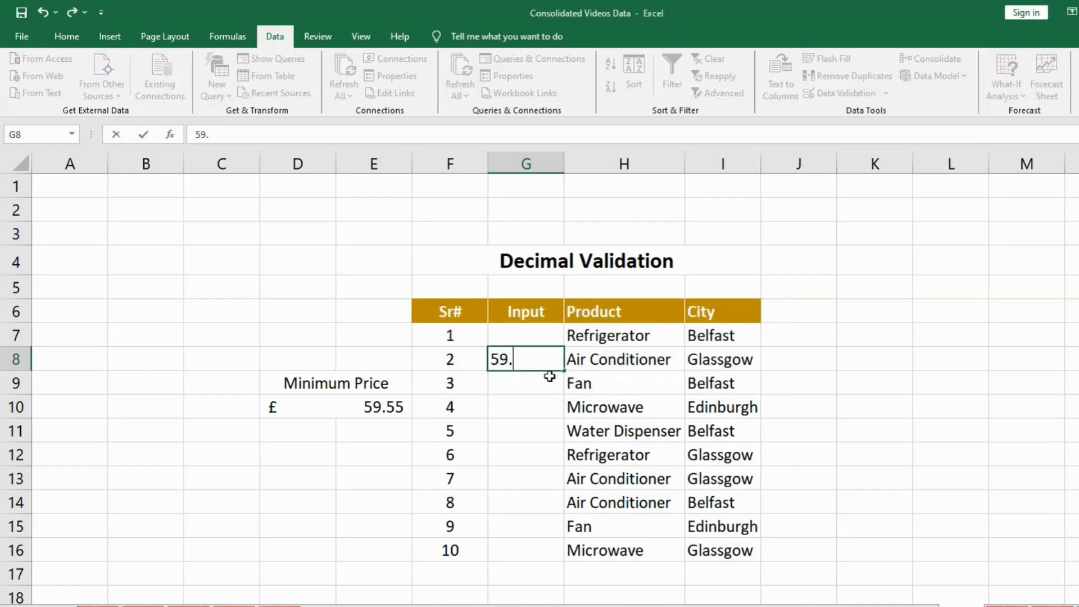
{"action": "type", "text": "56"}
{"action": "key", "text": "Return"}
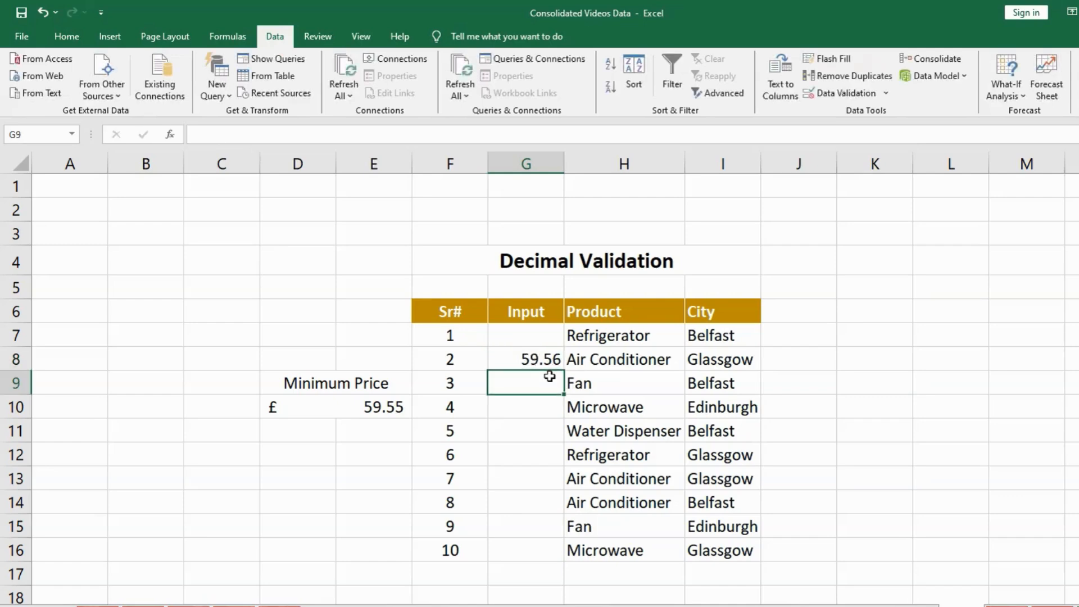
{"action": "key", "text": "Up"}
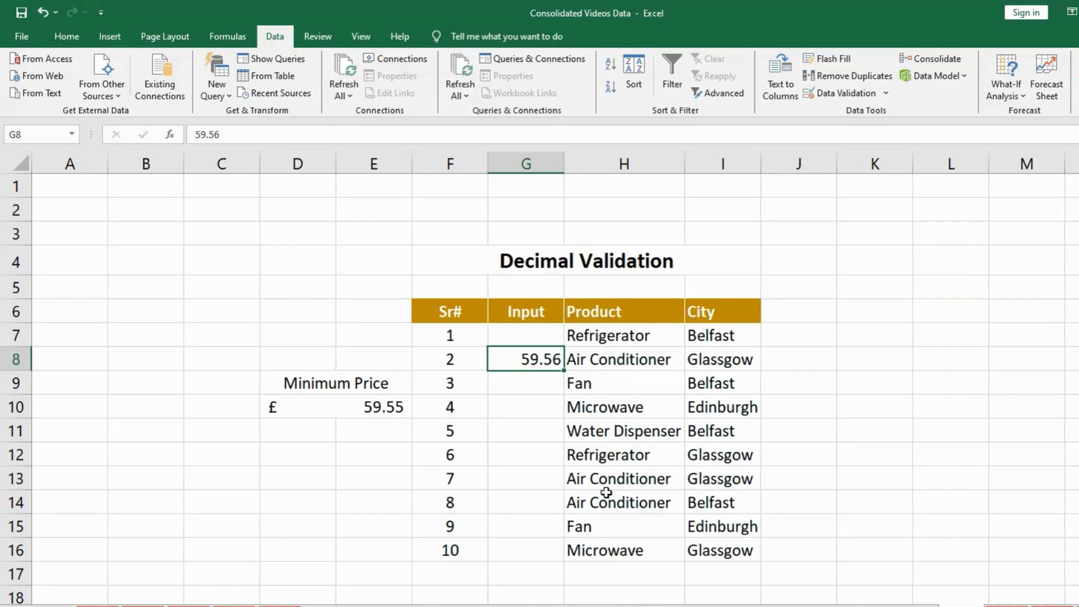
{"action": "key", "text": "Delete"}
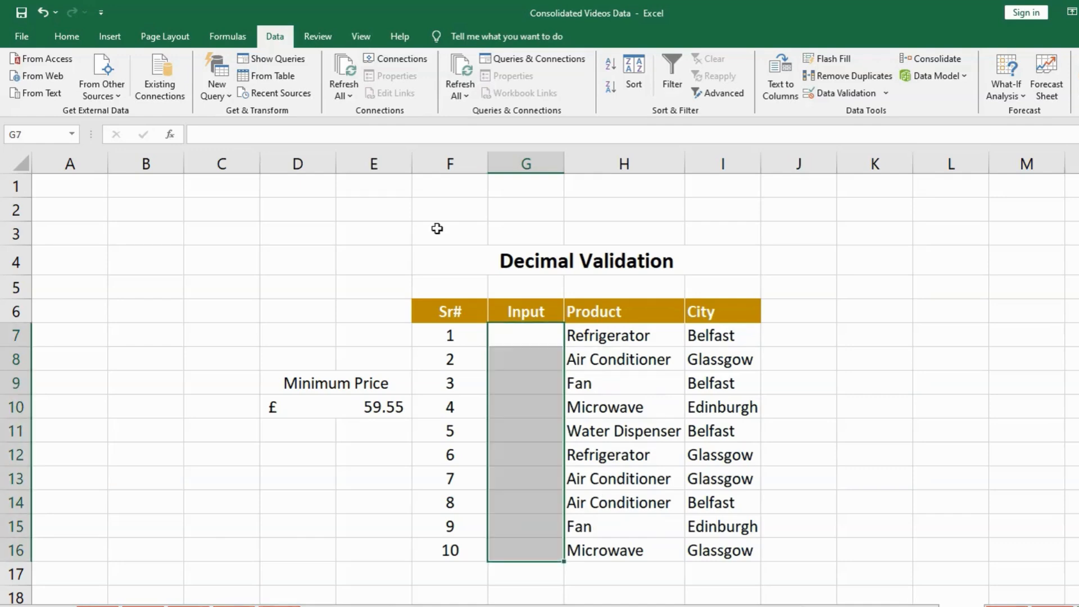
{"action": "left_click", "coordinate": [535, 360]}
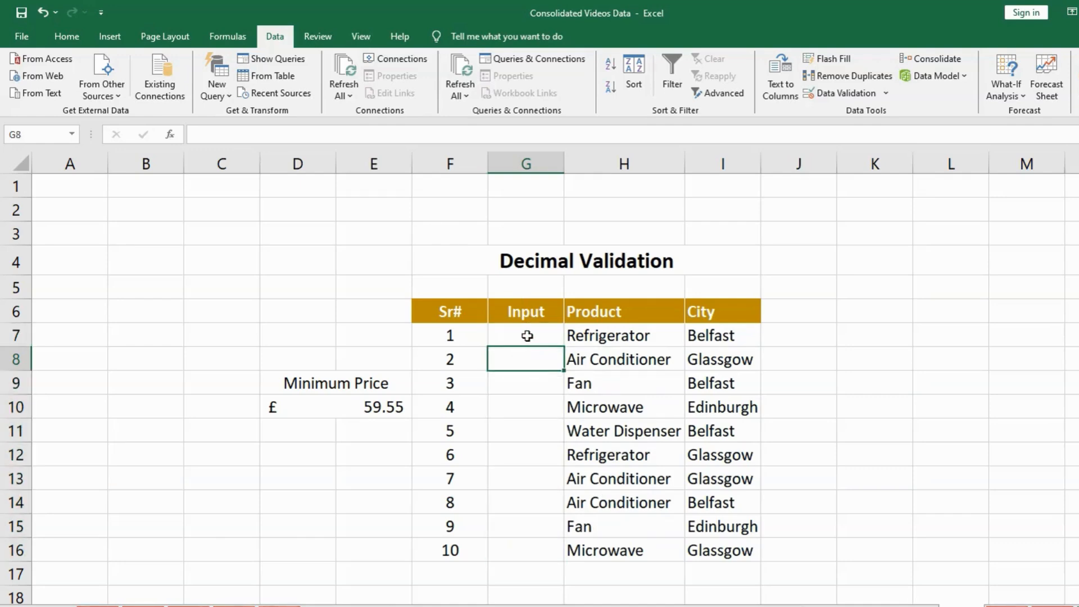
Step: Reopen data validation for the Input cells G7:G16 and choose Decimal with the greater than condition
{"action": "left_click_drag", "start_coordinate": [526, 337], "coordinate": [528, 546]}
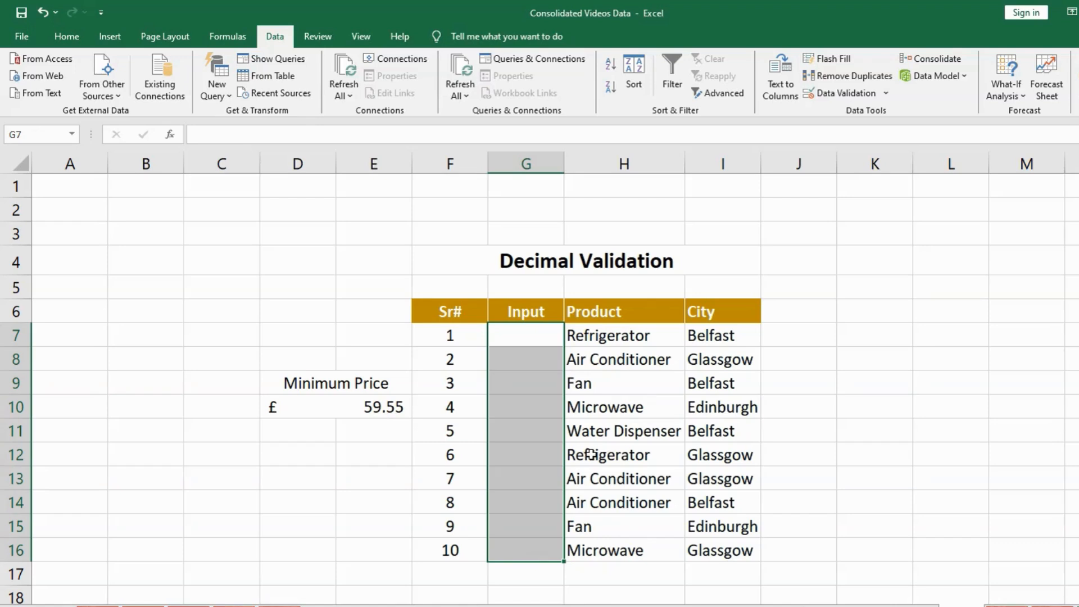
{"action": "key", "text": "alt"}
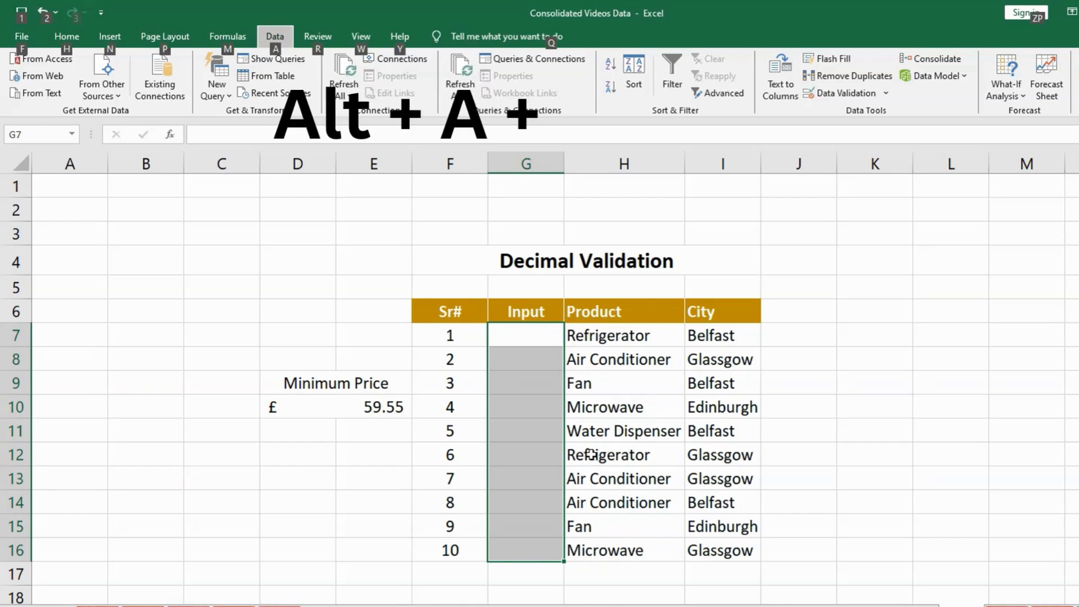
{"action": "key", "text": "a"}
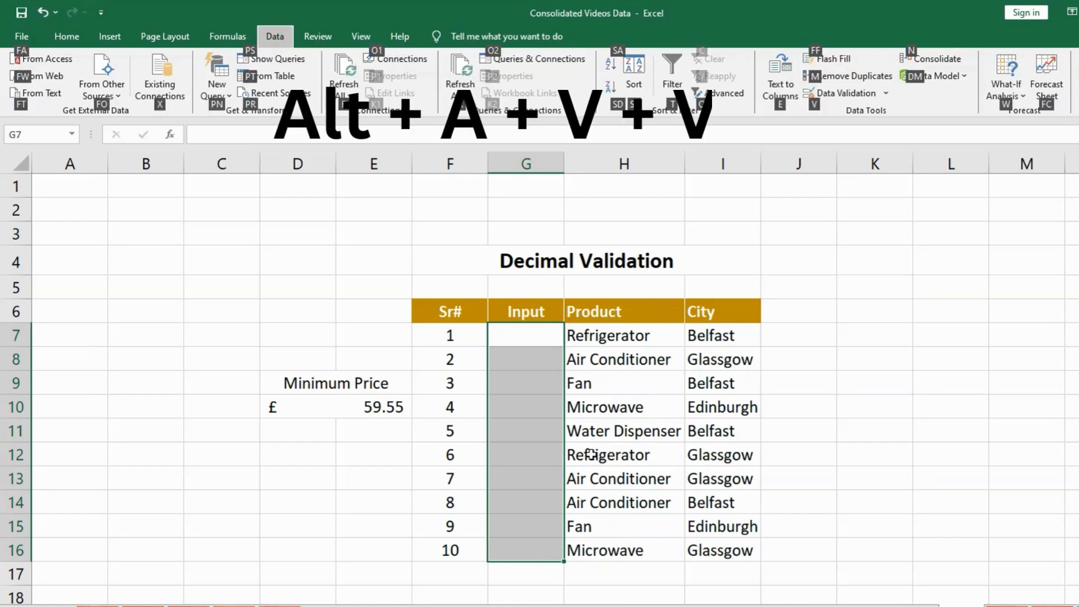
{"action": "key", "text": "v"}
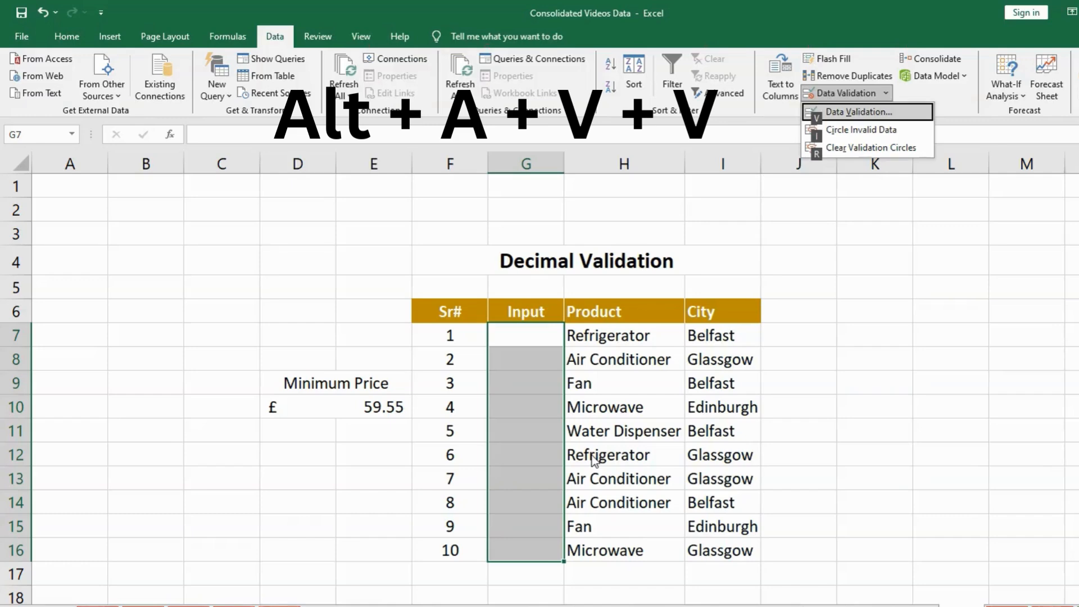
{"action": "key", "text": "v"}
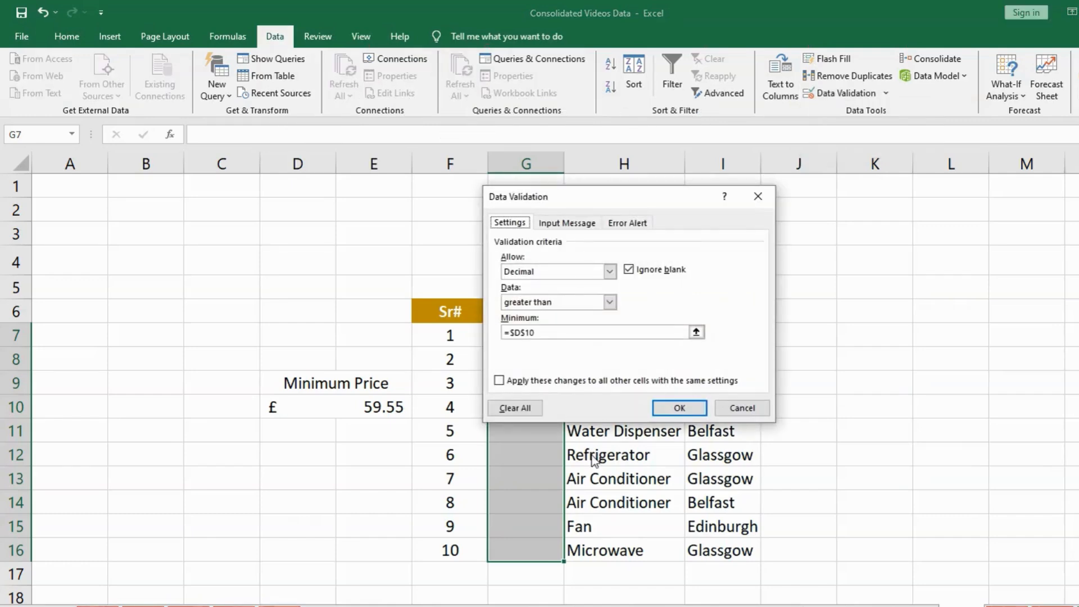
{"action": "left_click", "coordinate": [611, 271]}
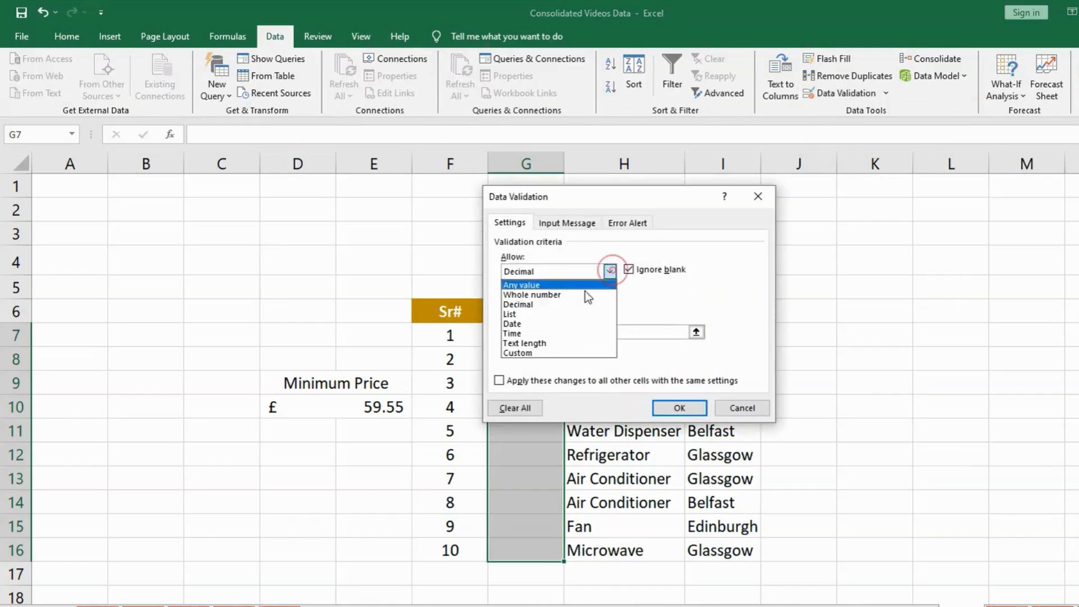
{"action": "left_click", "coordinate": [562, 304]}
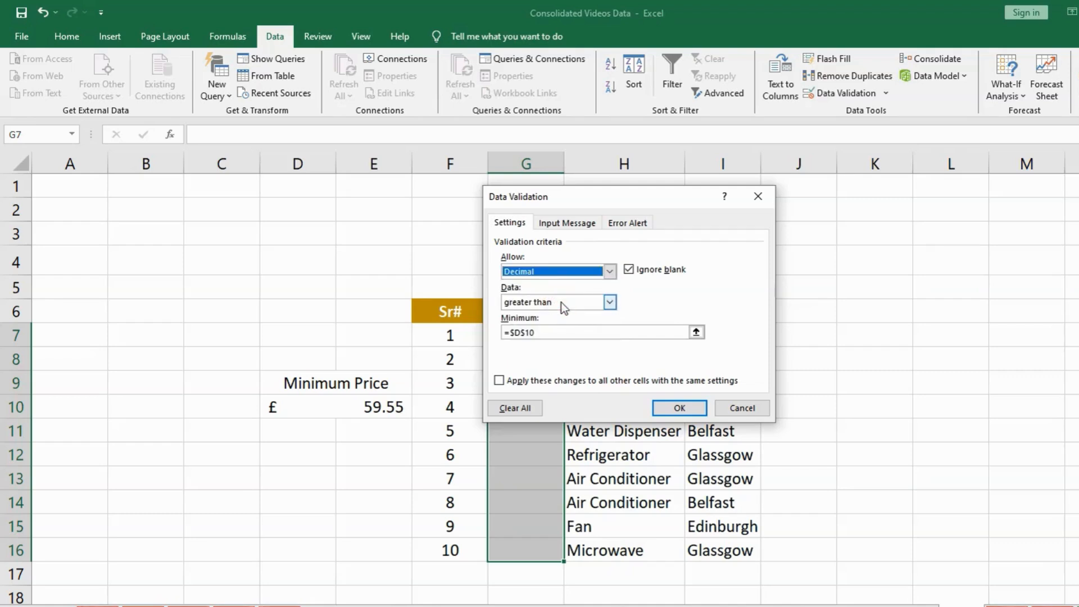
{"action": "left_click", "coordinate": [610, 302]}
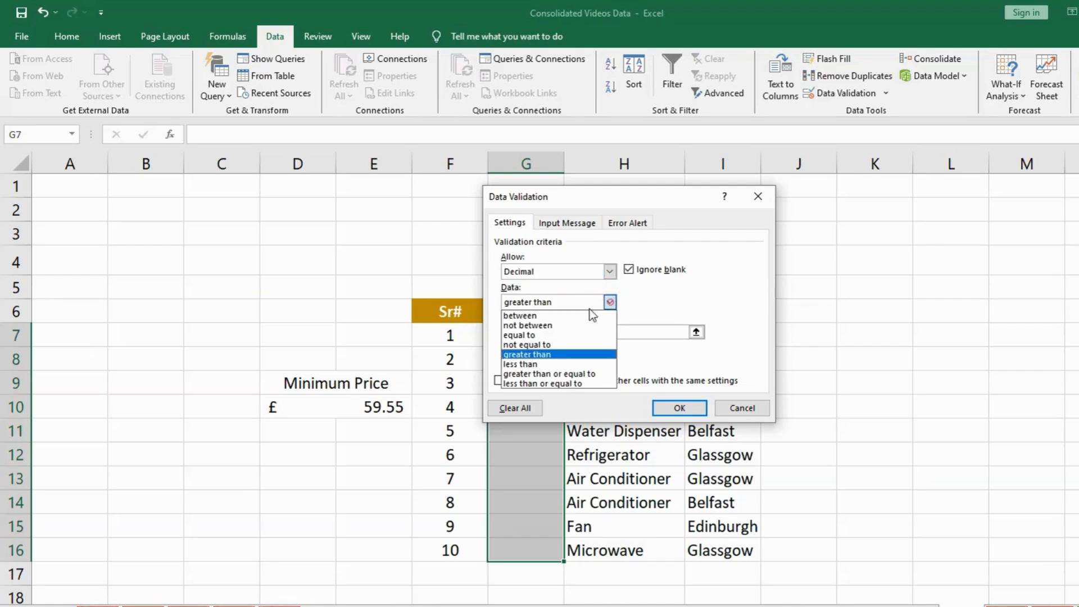
{"action": "left_click", "coordinate": [533, 356]}
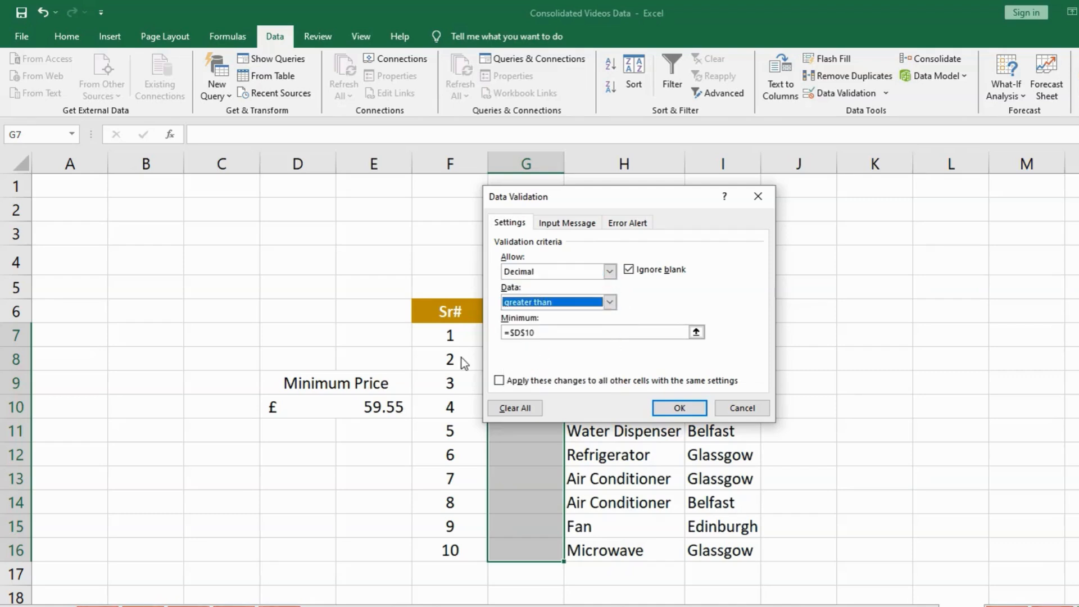
Step: Set the rule's minimum to the price cell as the absolute reference =$D$10 and apply it to the Input cells
{"action": "left_click", "coordinate": [696, 332]}
{"action": "left_click", "coordinate": [325, 408]}
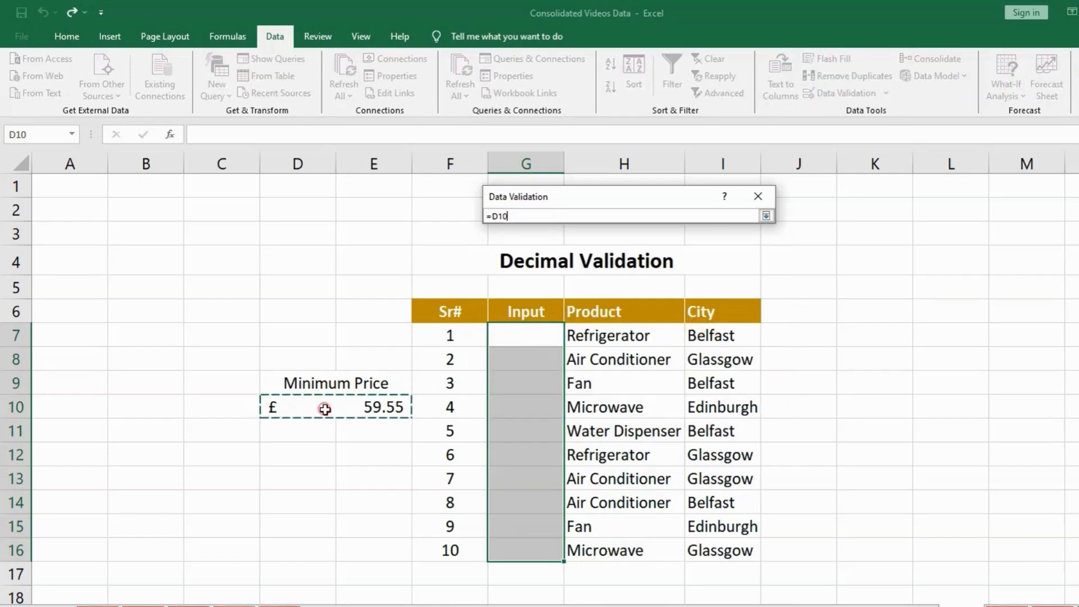
{"action": "key", "text": "F4"}
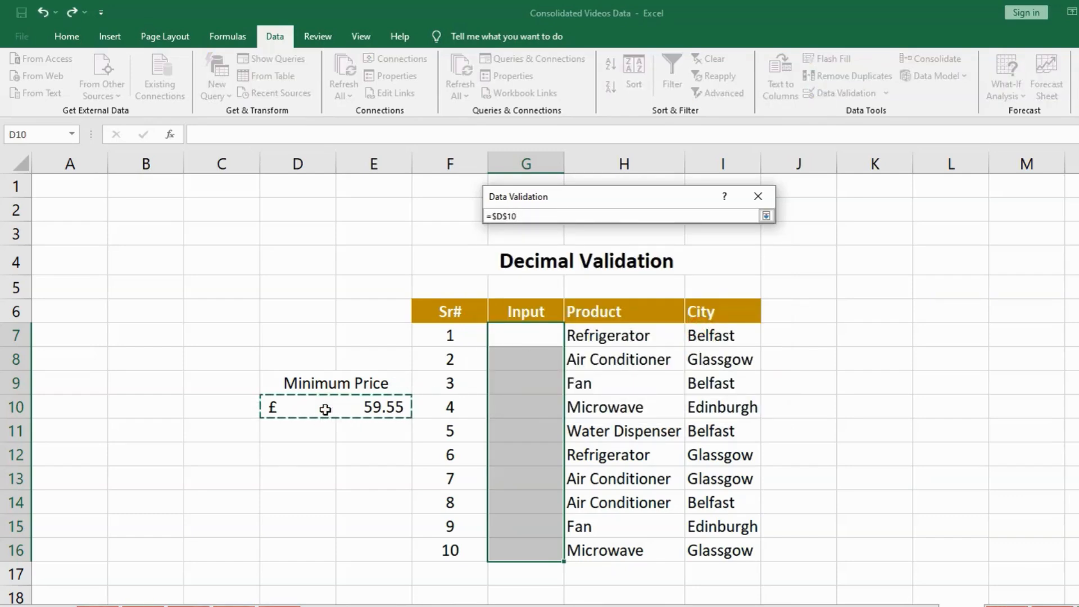
{"action": "key", "text": "Return"}
{"action": "left_click", "coordinate": [675, 409]}
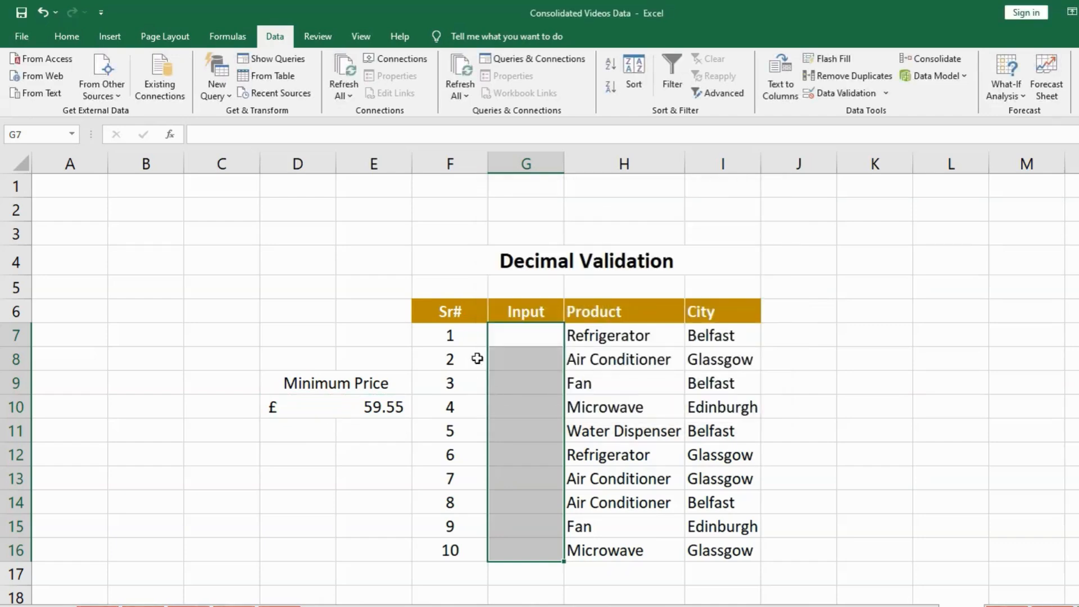
{"action": "left_click", "coordinate": [531, 339]}
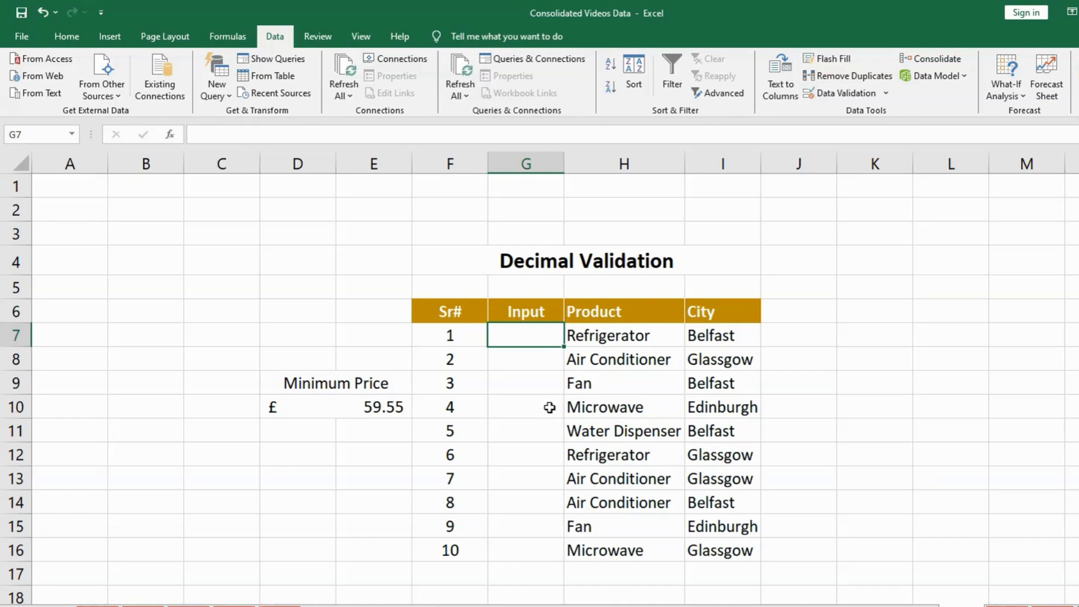
{"action": "left_click", "coordinate": [808, 371]}
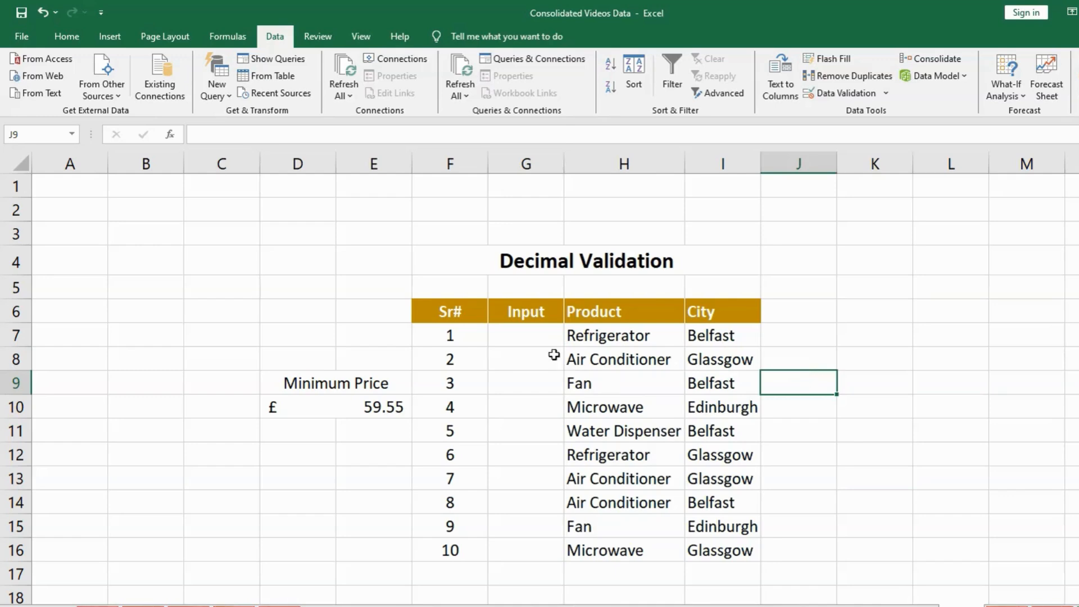
{"action": "left_click", "coordinate": [528, 386]}
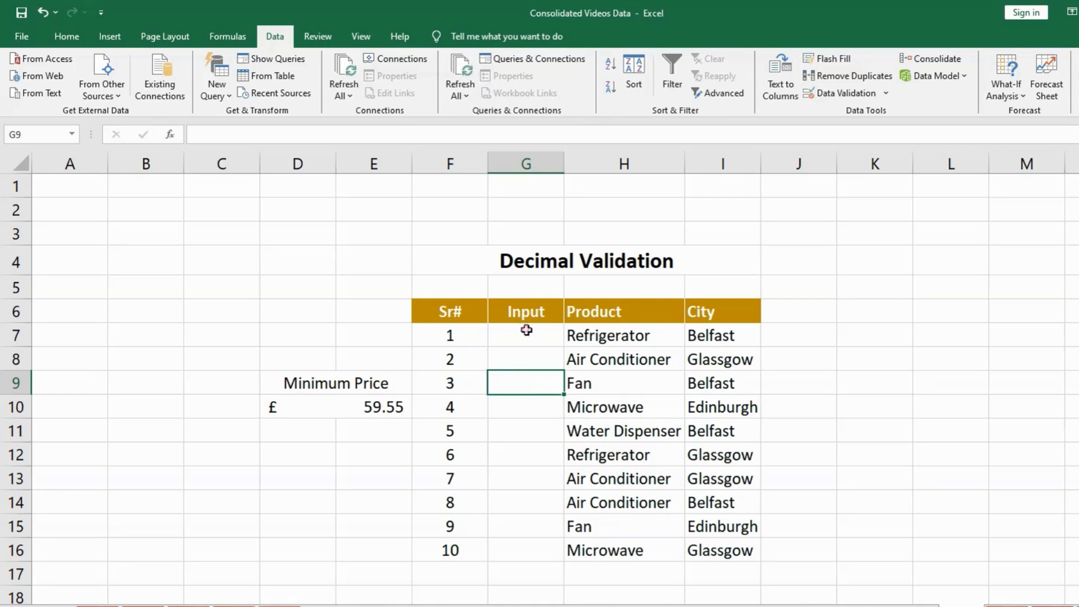
Step: Add the input message "Type decimal" to the data validation of Input cells G7:G16 and apply it
{"action": "left_click_drag", "start_coordinate": [526, 328], "coordinate": [540, 552]}
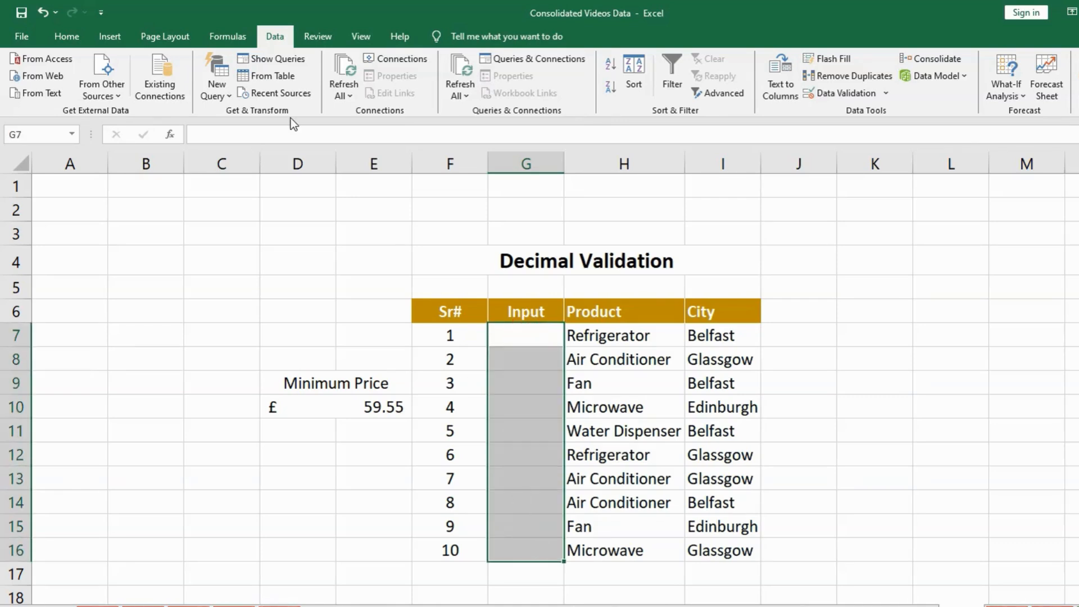
{"action": "left_click", "coordinate": [851, 93]}
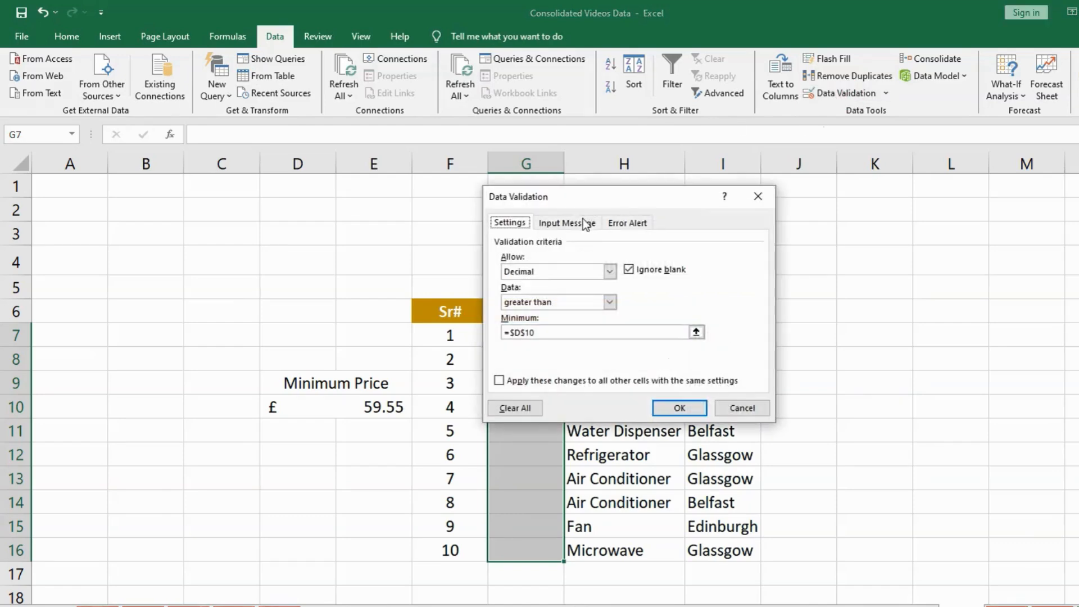
{"action": "left_click_drag", "start_coordinate": [578, 205], "coordinate": [544, 199]}
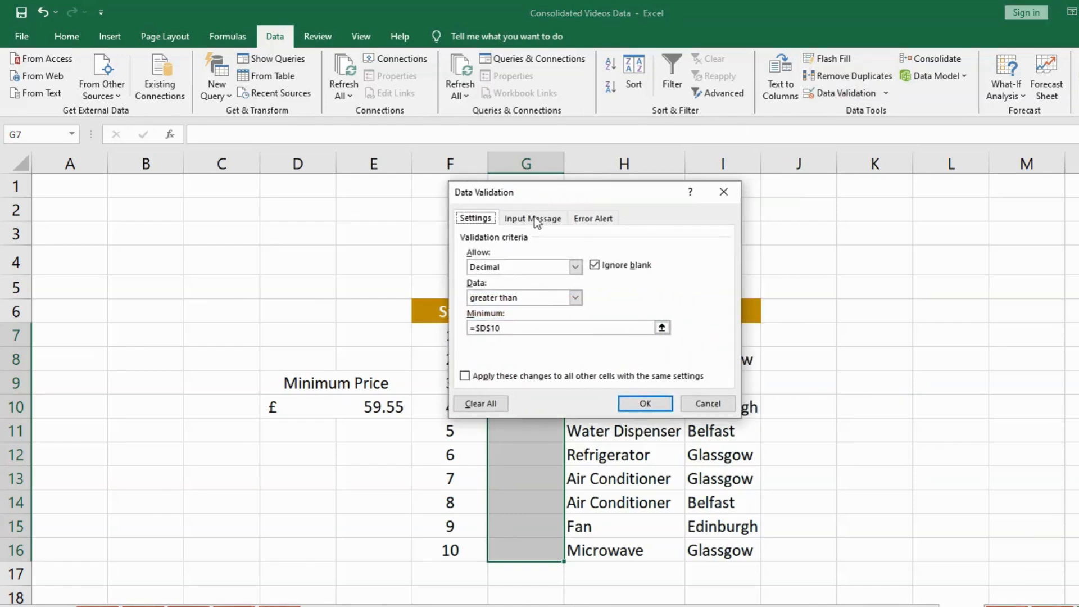
{"action": "left_click", "coordinate": [533, 218]}
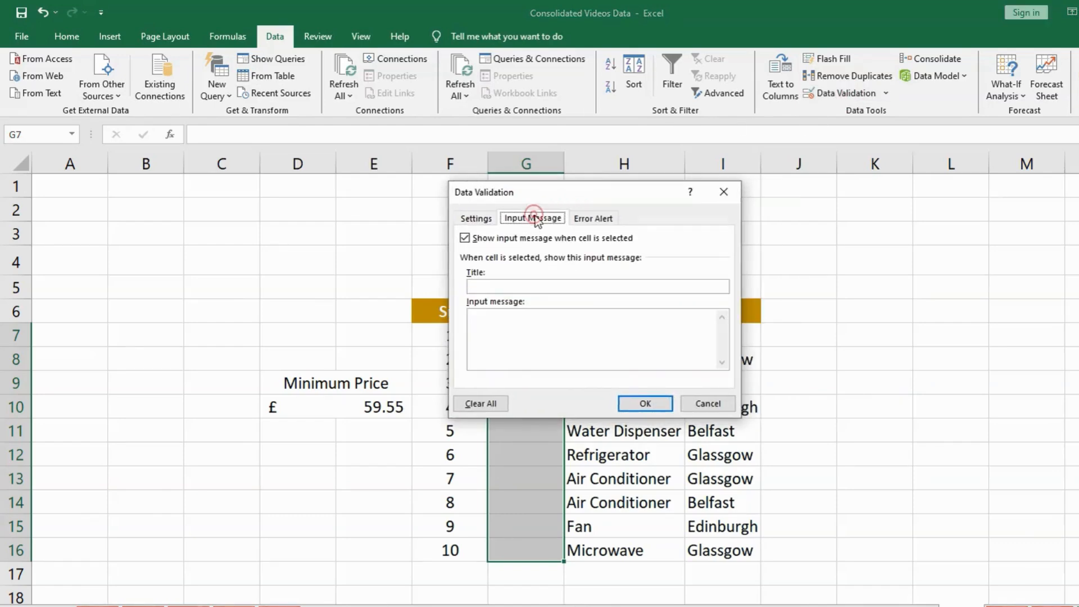
{"action": "left_click", "coordinate": [505, 290]}
{"action": "left_click", "coordinate": [516, 329]}
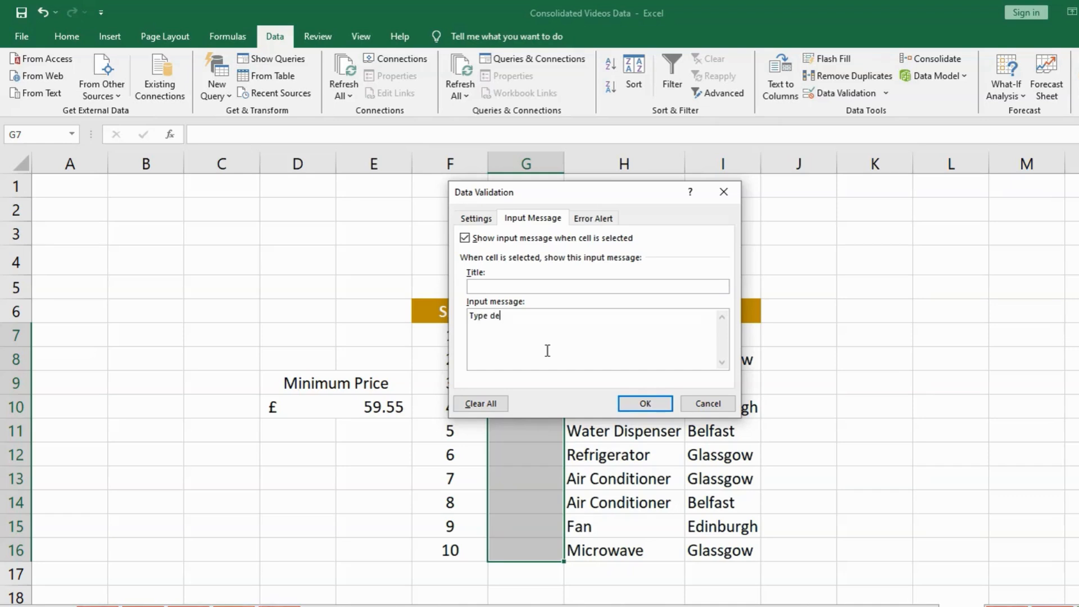
{"action": "type", "text": "Type decimal"}
{"action": "left_click", "coordinate": [663, 401]}
Step: Select Input cells G9 and G8 in turn to check their input message
{"action": "left_click", "coordinate": [825, 389]}
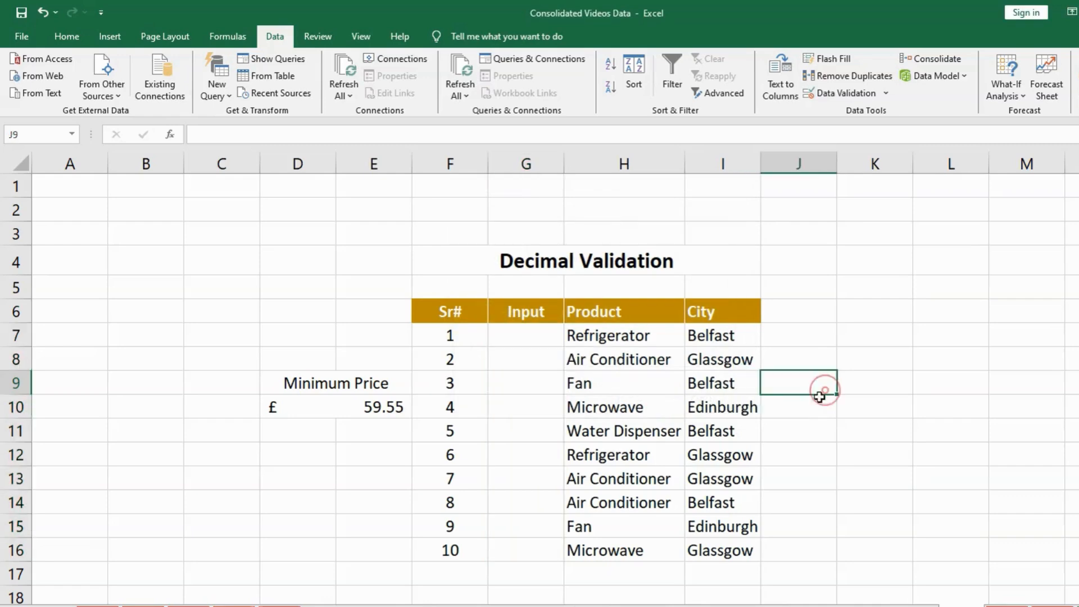
{"action": "left_click", "coordinate": [525, 385]}
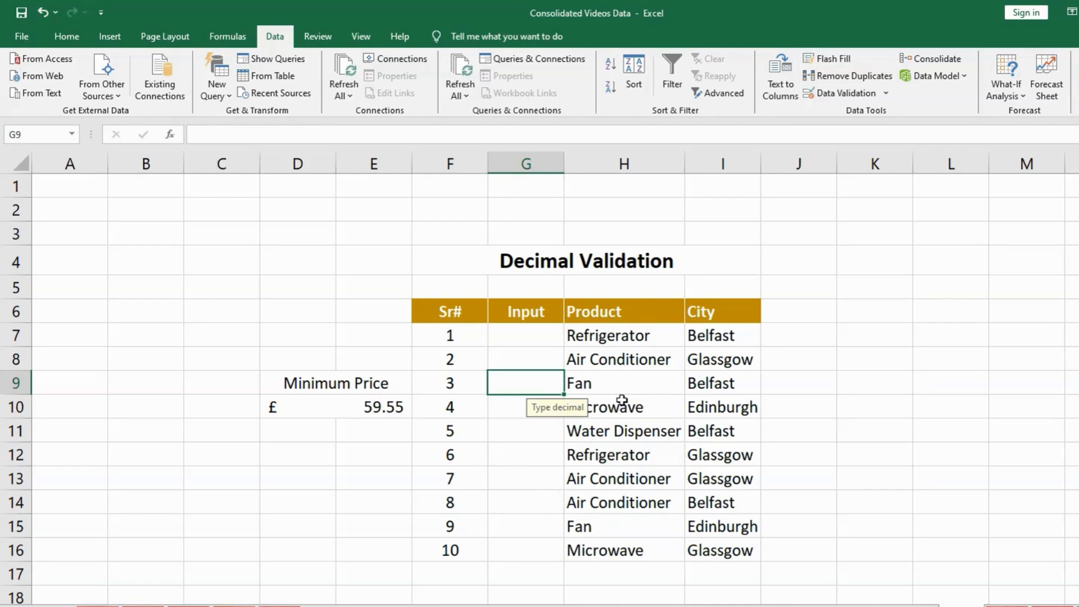
{"action": "left_click", "coordinate": [505, 357]}
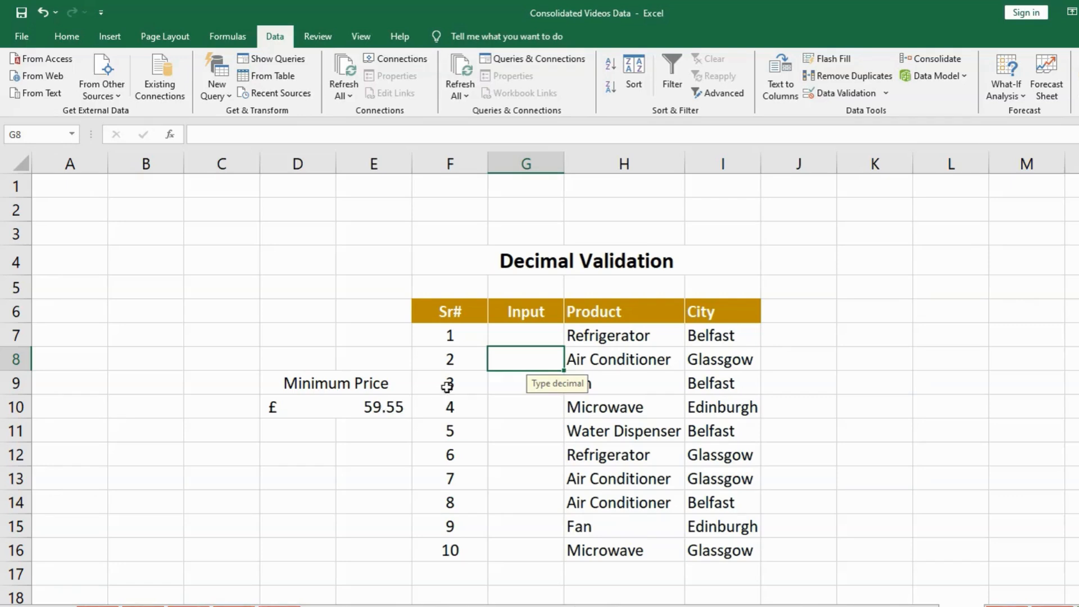
Step: Give the validation of Input cells G7:G16 a Stop-style error alert with the message "Enter valid decimal"
{"action": "left_click_drag", "start_coordinate": [526, 336], "coordinate": [540, 552]}
{"action": "left_click", "coordinate": [855, 93]}
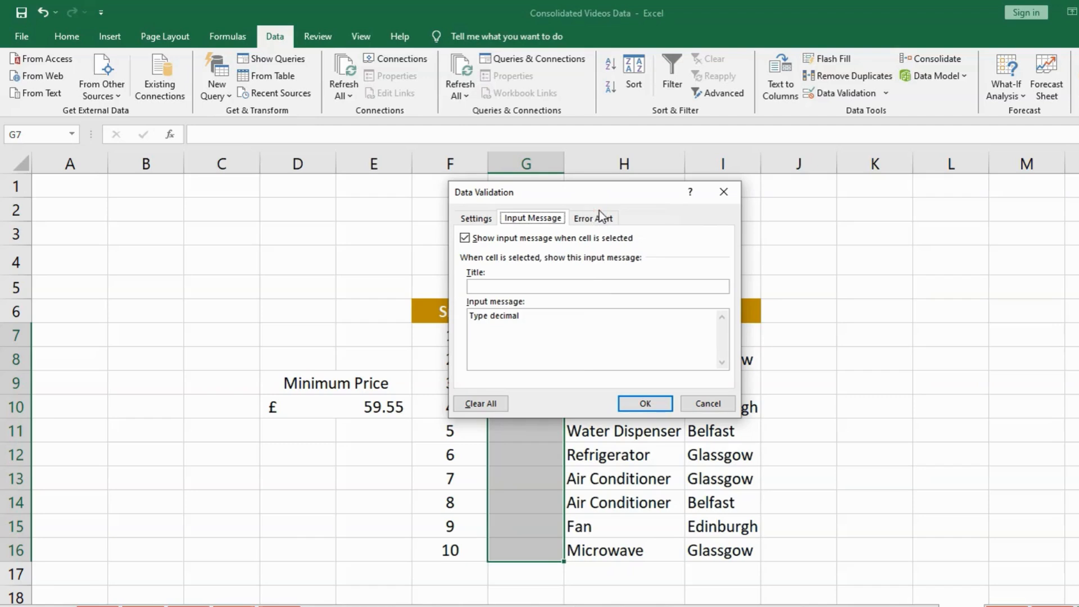
{"action": "left_click", "coordinate": [594, 214]}
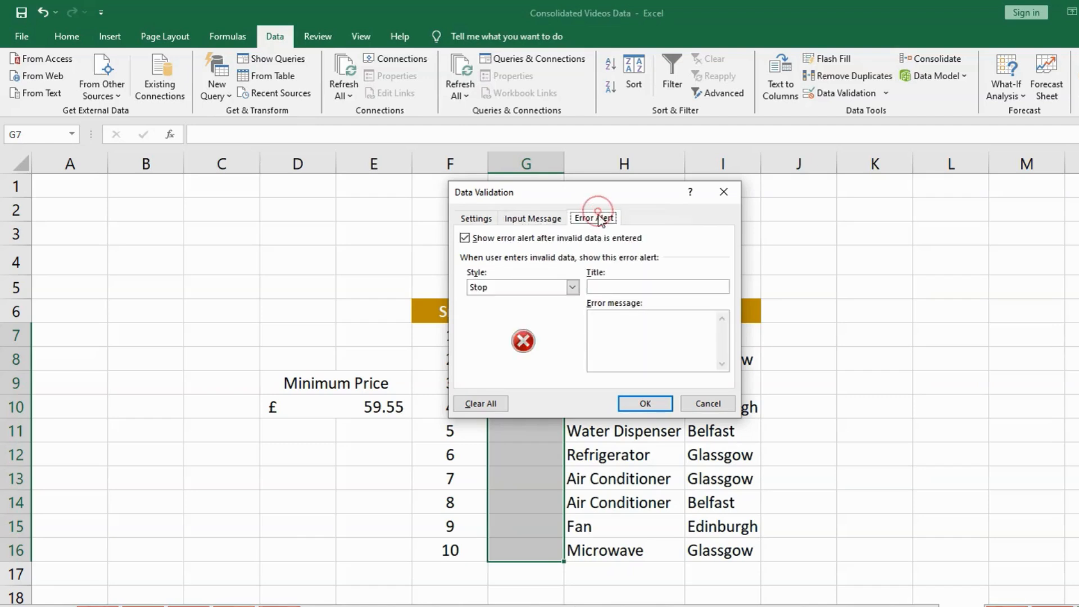
{"action": "left_click", "coordinate": [572, 288]}
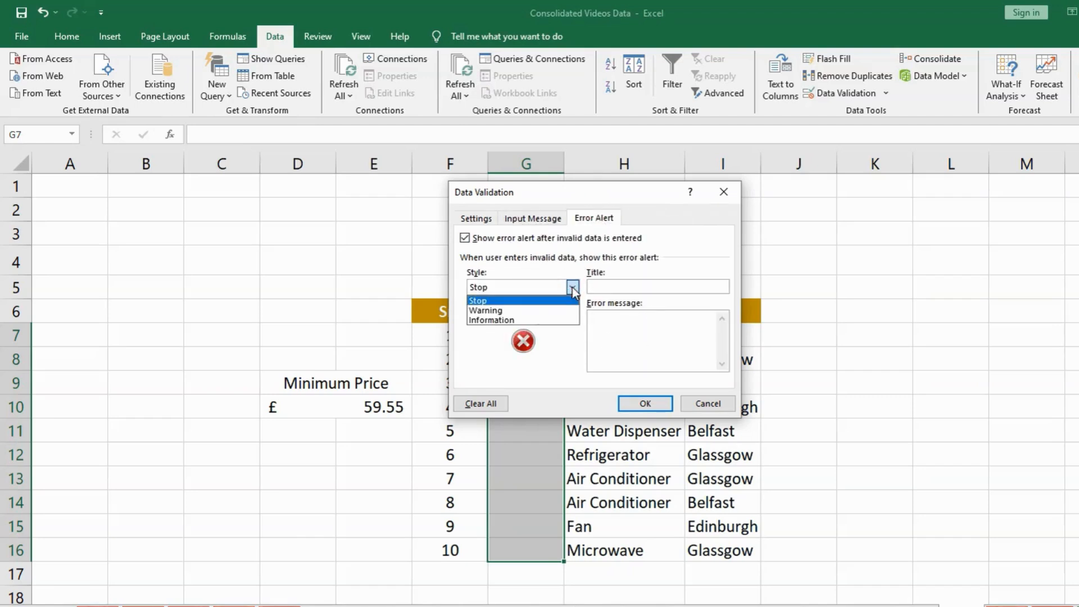
{"action": "left_click", "coordinate": [573, 288]}
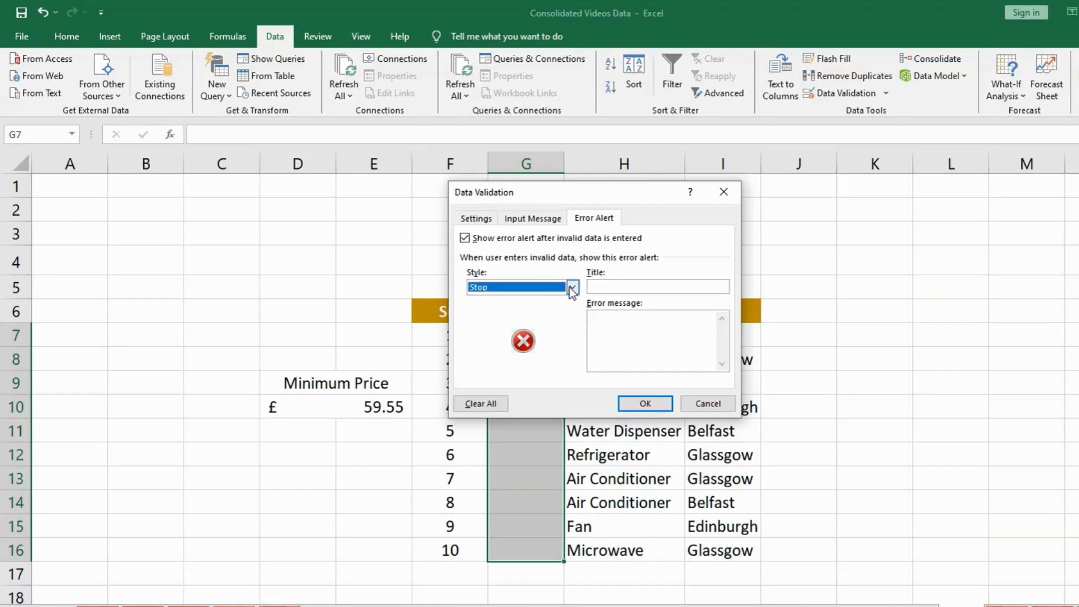
{"action": "left_click", "coordinate": [613, 331]}
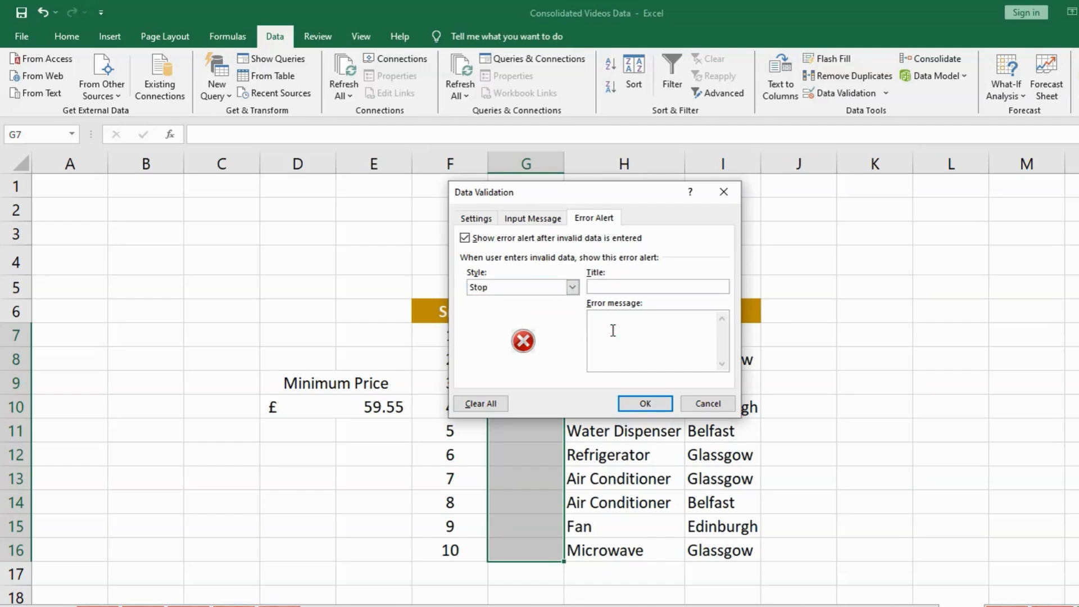
{"action": "type", "text": "Enter valid decimal"}
{"action": "left_click", "coordinate": [646, 404]}
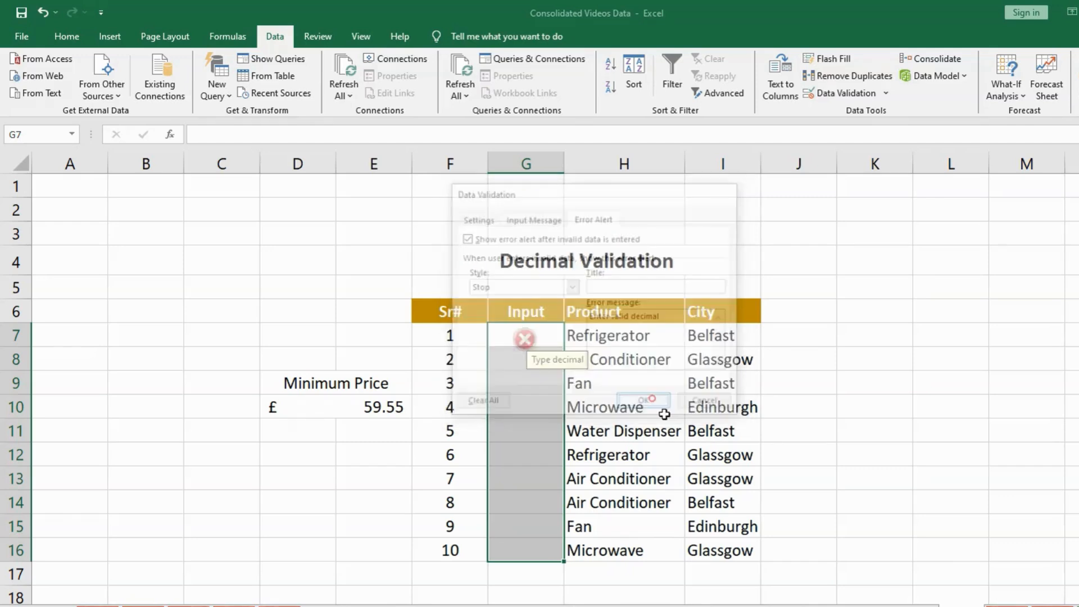
Step: Try to enter 59.44 in Input cell G10 to test the custom error alert, and cancel the entry
{"action": "left_click", "coordinate": [532, 397]}
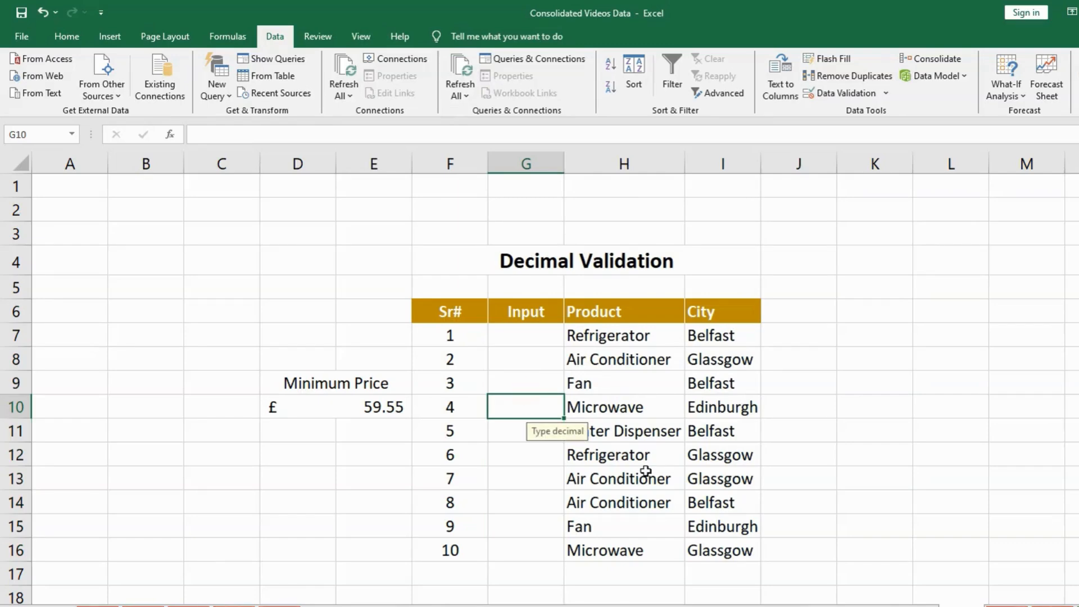
{"action": "type", "text": "59."}
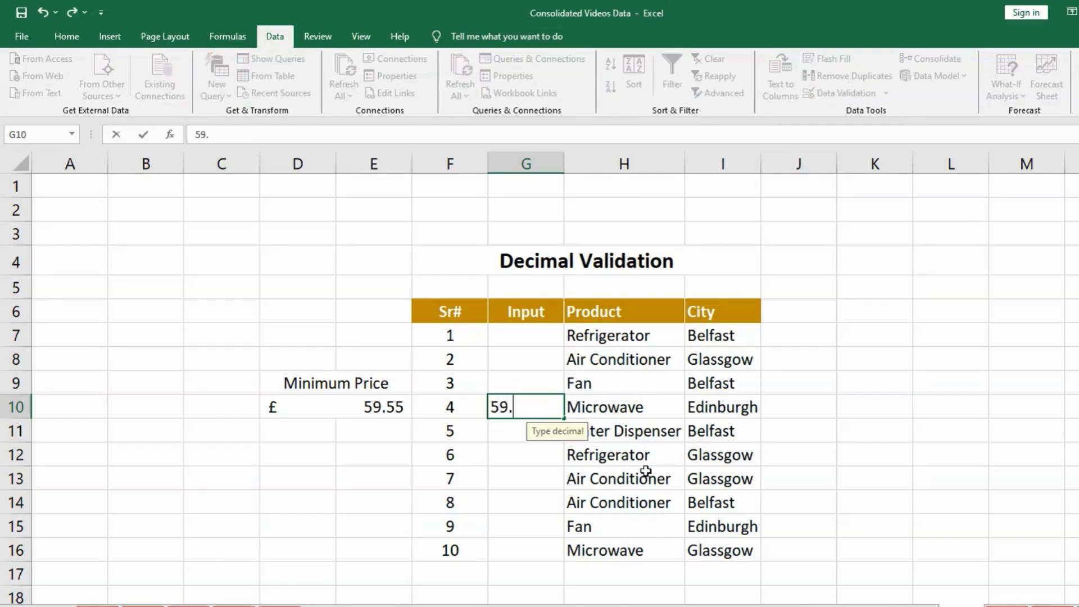
{"action": "type", "text": "44"}
{"action": "key", "text": "Return"}
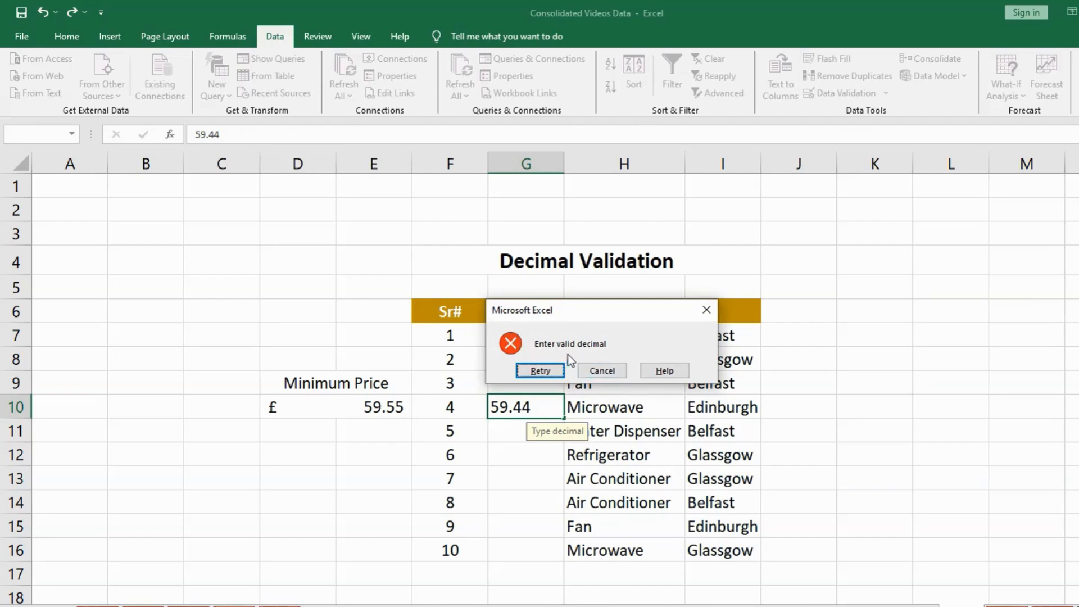
{"action": "left_click", "coordinate": [599, 371]}
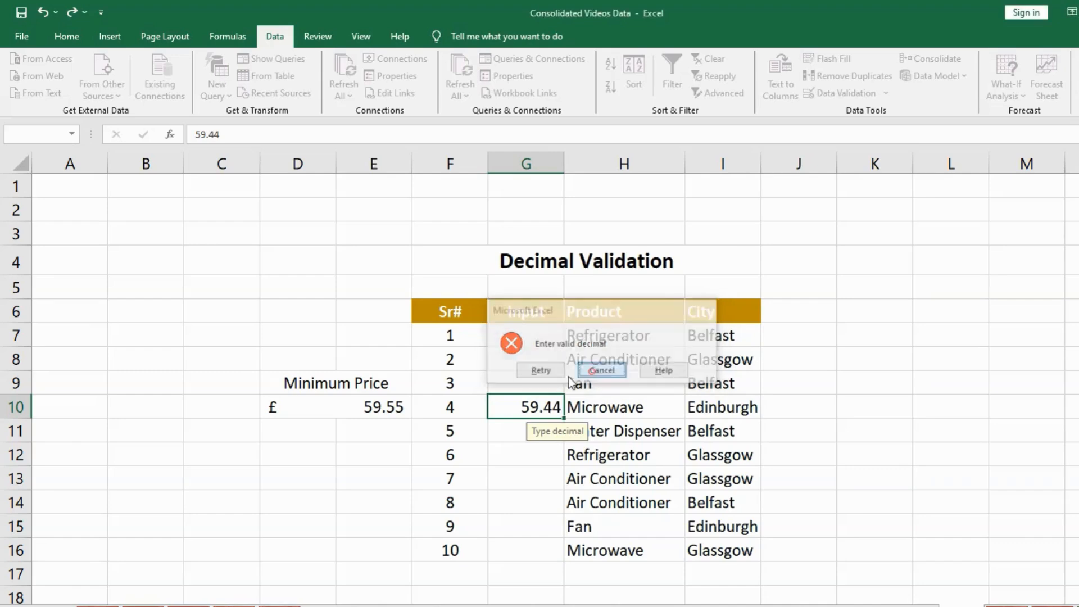
{"action": "left_click", "coordinate": [540, 356]}
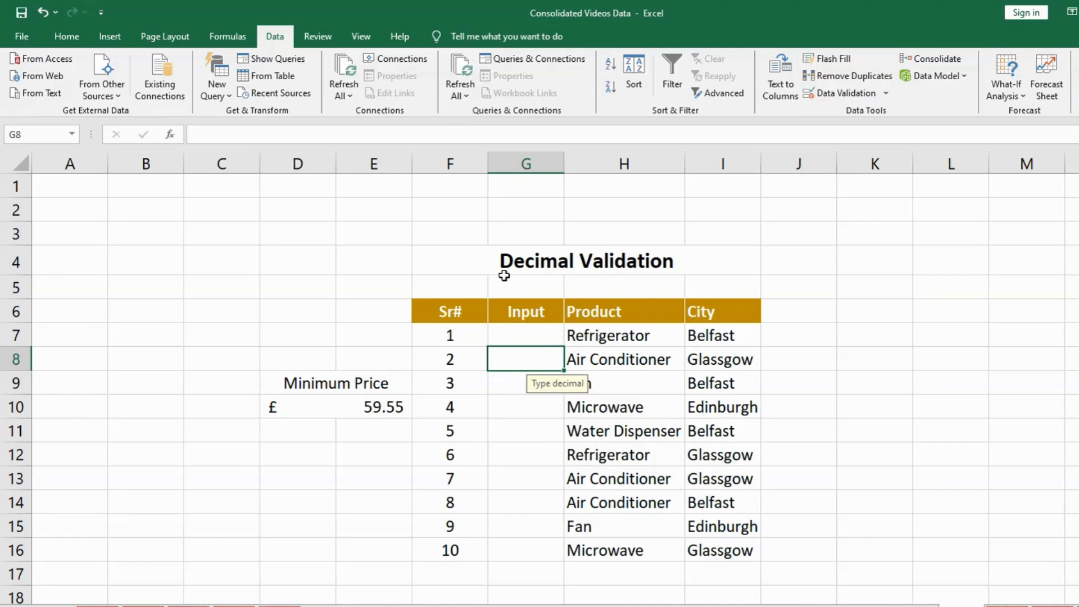
{"action": "left_click", "coordinate": [484, 264]}
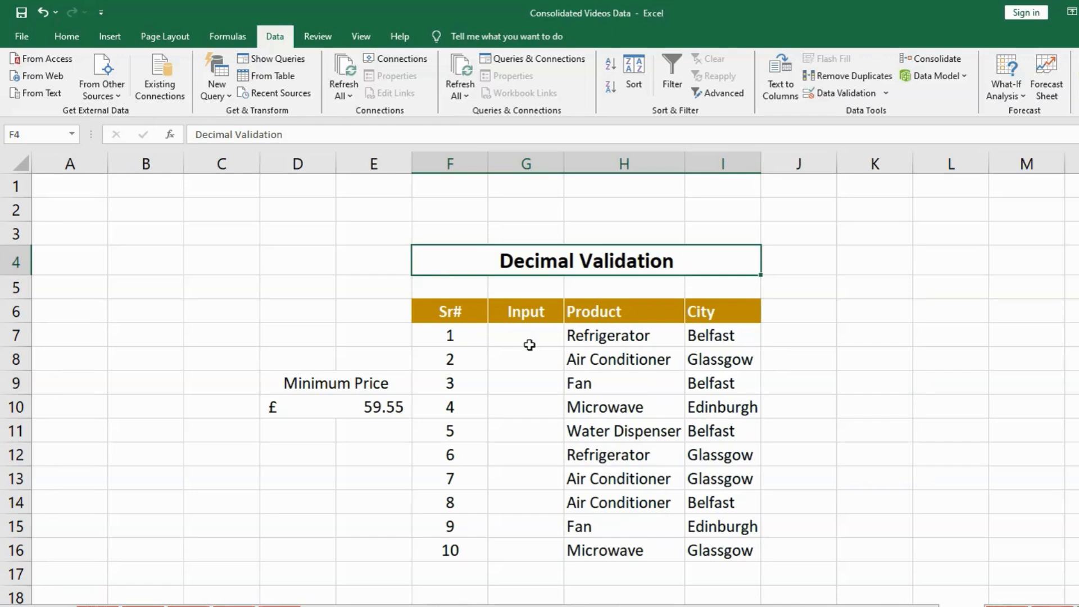
Step: Clear everything including the validation from Input cells G7:G16, check several of the cells, and undo the clearing
{"action": "left_click", "coordinate": [512, 341]}
{"action": "left_click_drag", "start_coordinate": [513, 351], "coordinate": [523, 552]}
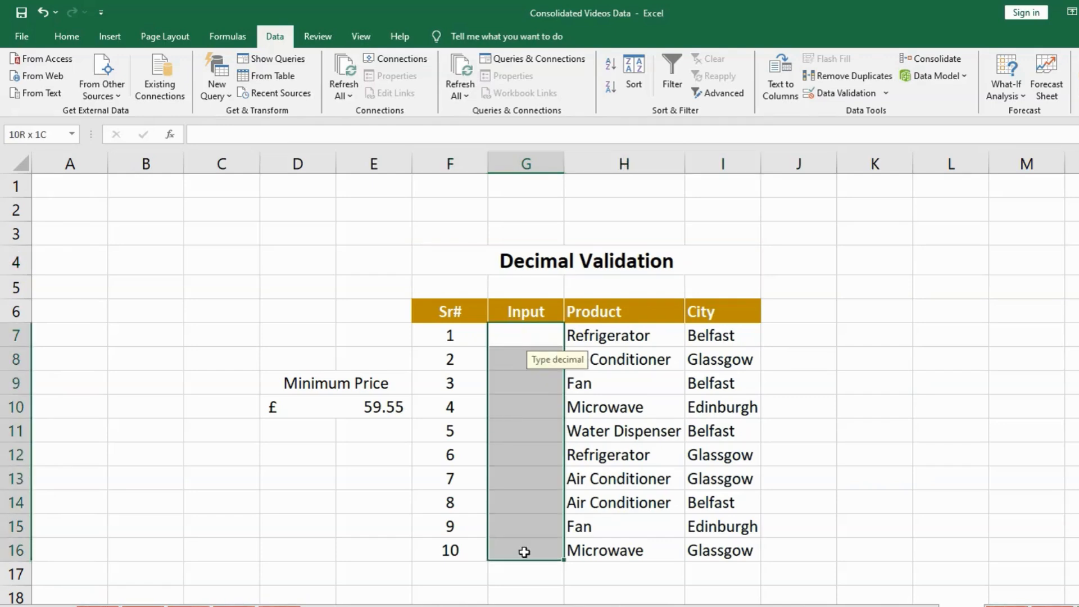
{"action": "left_click", "coordinate": [78, 40]}
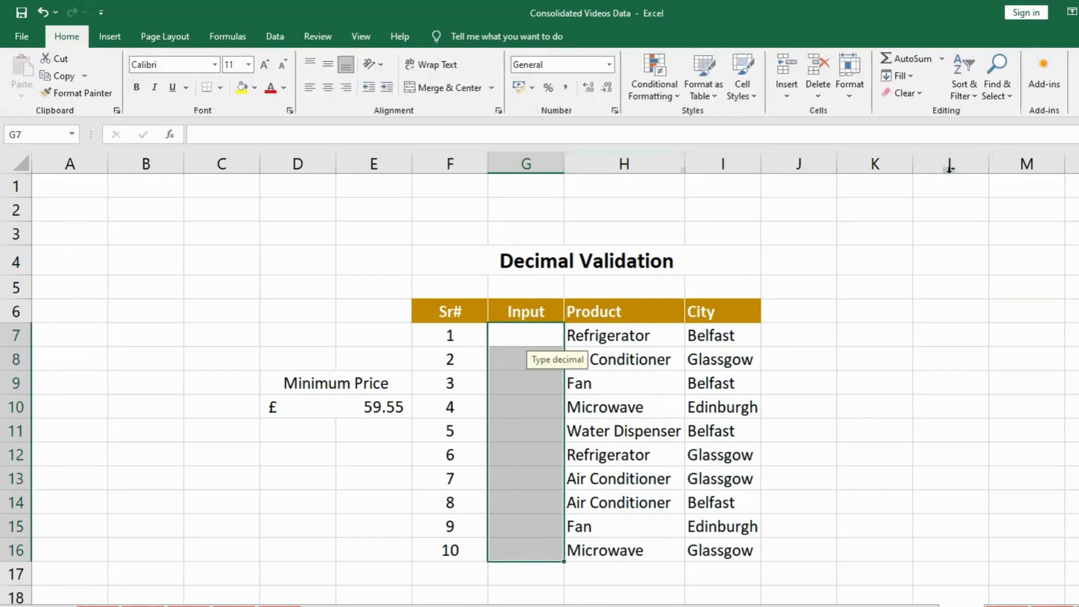
{"action": "left_click", "coordinate": [920, 93]}
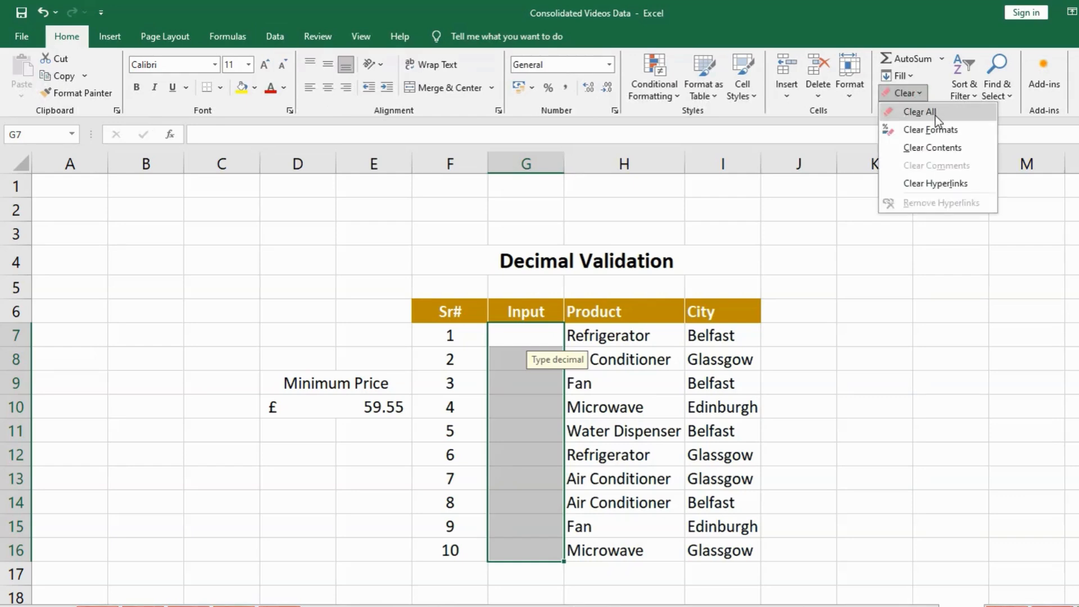
{"action": "left_click", "coordinate": [936, 111]}
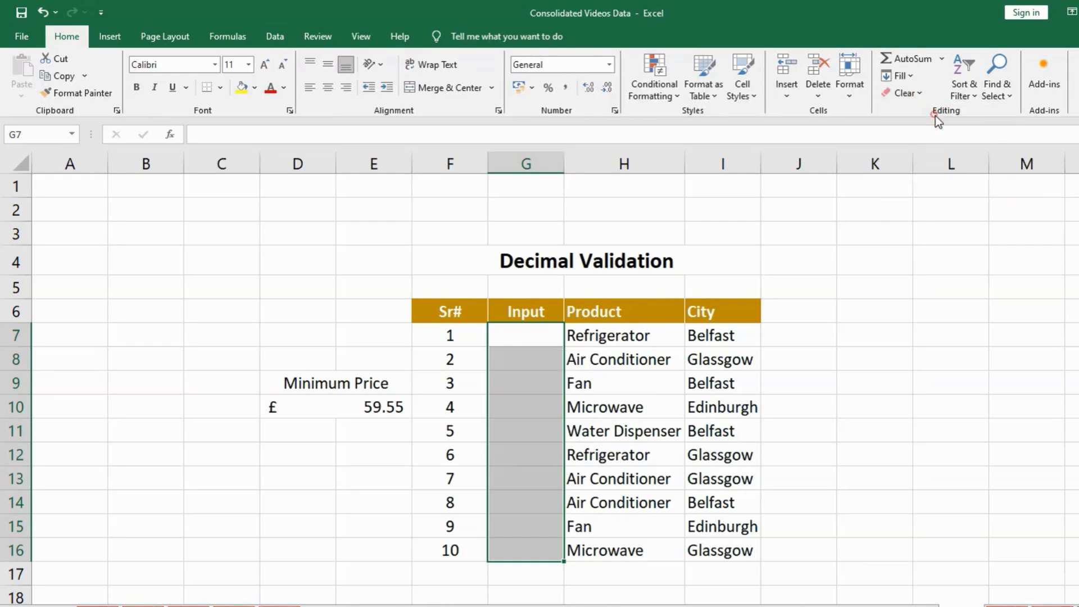
{"action": "left_click", "coordinate": [531, 349]}
{"action": "left_click", "coordinate": [532, 429]}
{"action": "left_click", "coordinate": [521, 525]}
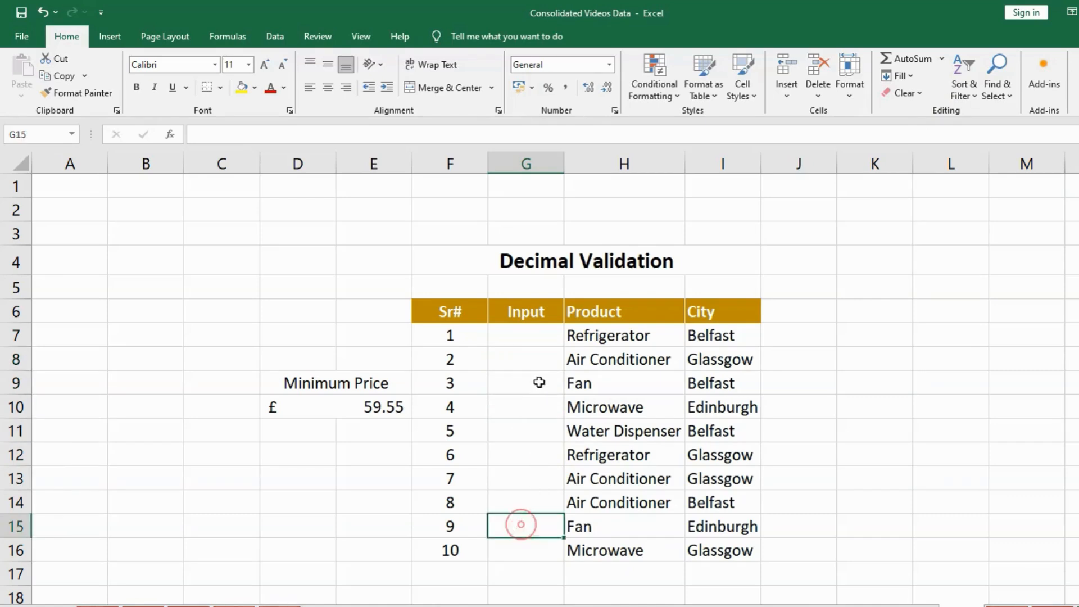
{"action": "left_click", "coordinate": [511, 383]}
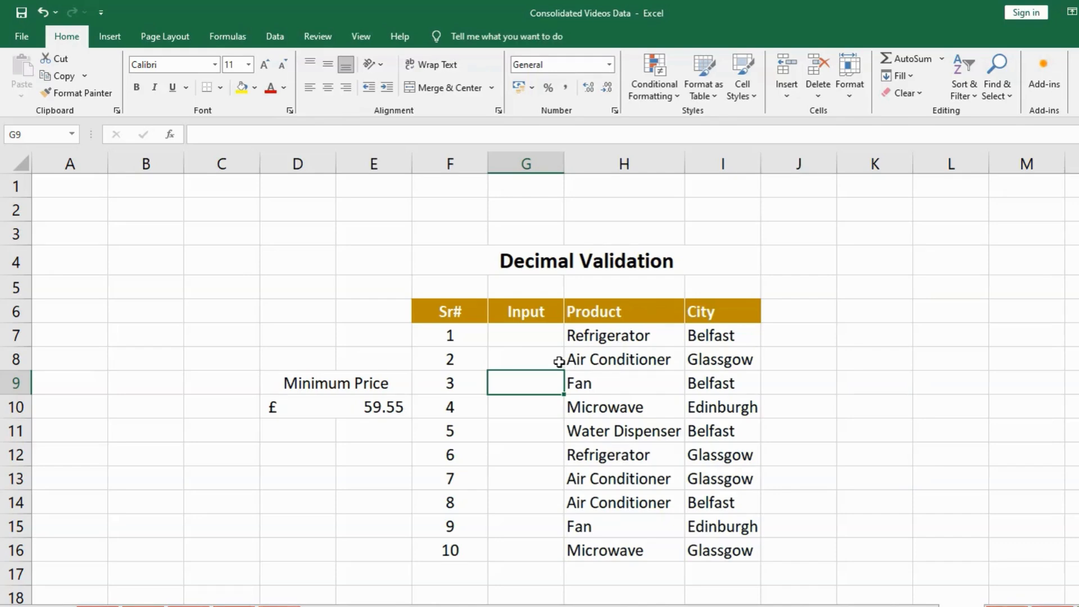
{"action": "key", "text": "ctrl+z"}
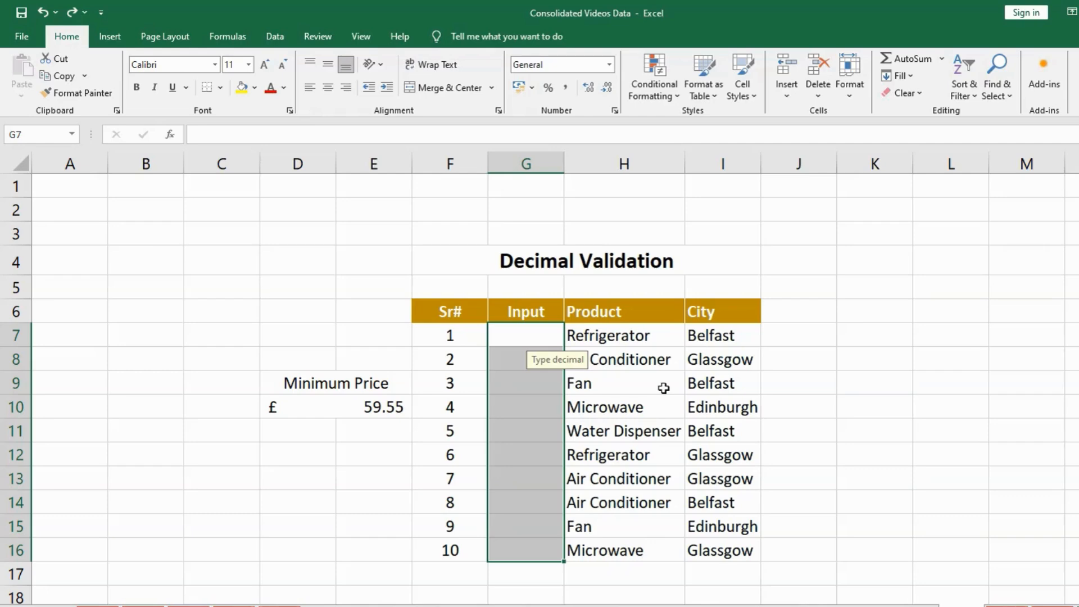
Step: Clear all contents, formats and validation from the selected Input cells G7:G16 and check cell G10
{"action": "key", "text": "alt"}
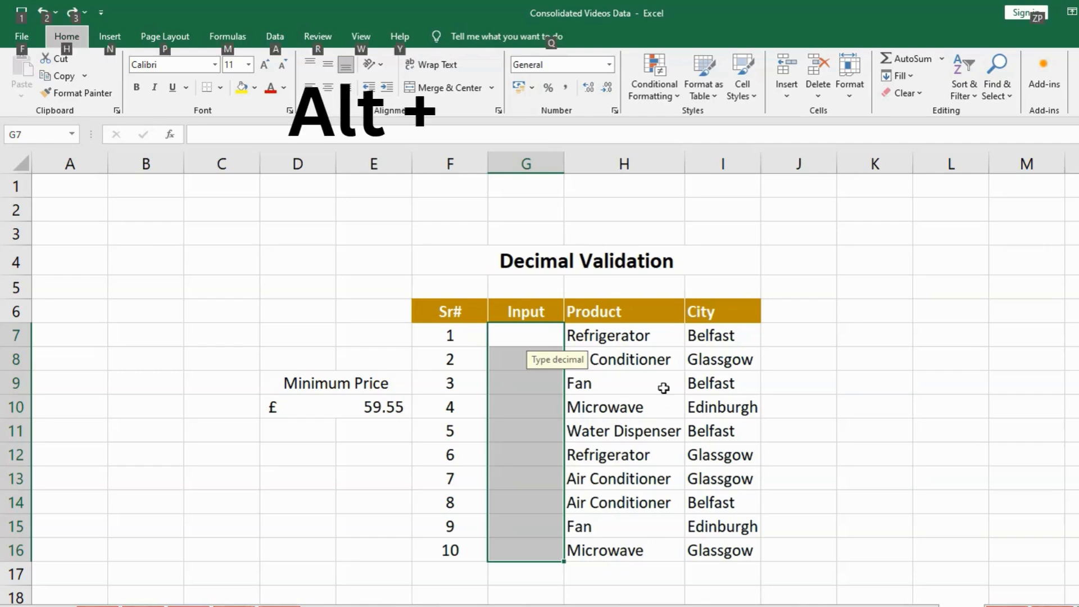
{"action": "key", "text": "h"}
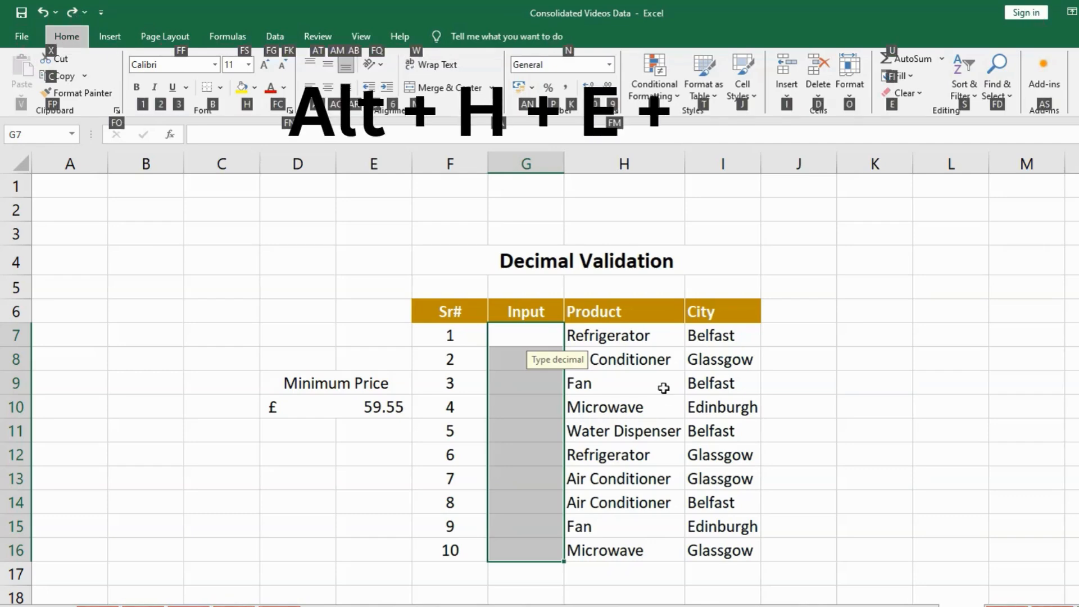
{"action": "key", "text": "e"}
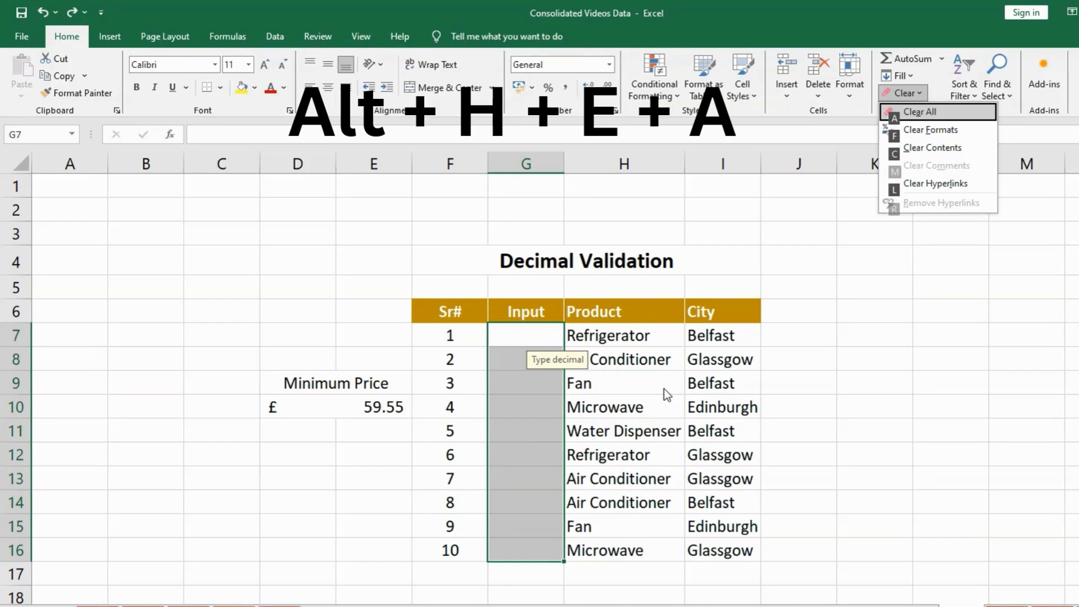
{"action": "key", "text": "a"}
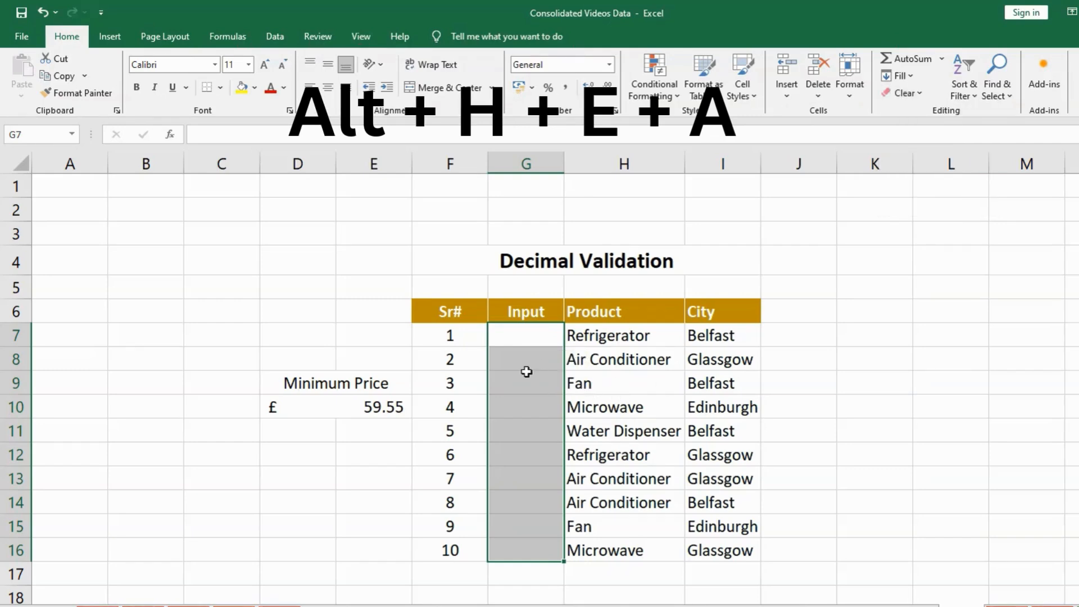
{"action": "left_click", "coordinate": [535, 407]}
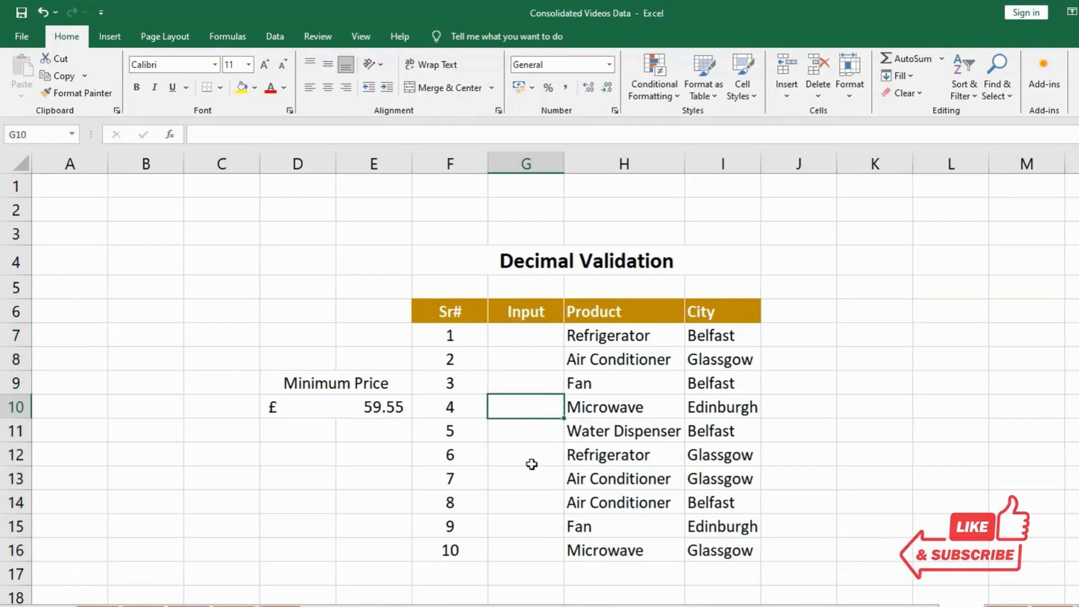